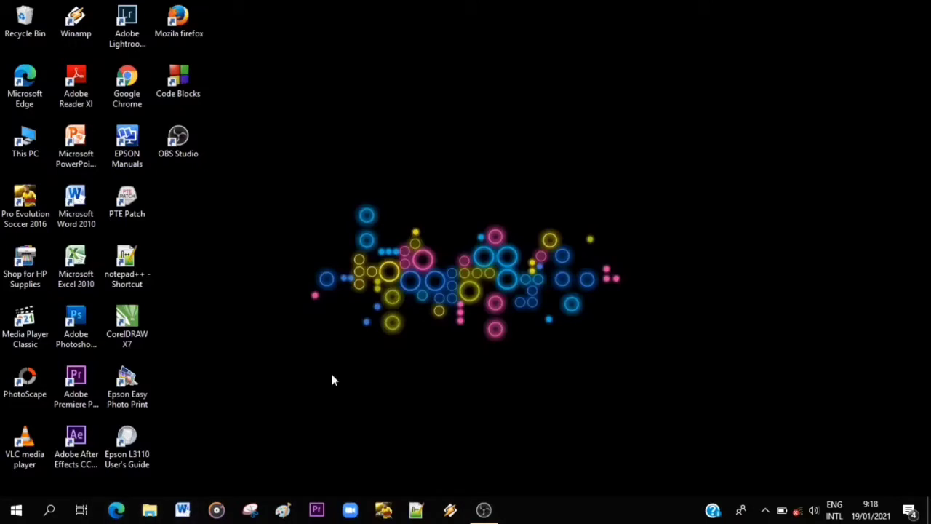
pyautogui.click(484, 510)
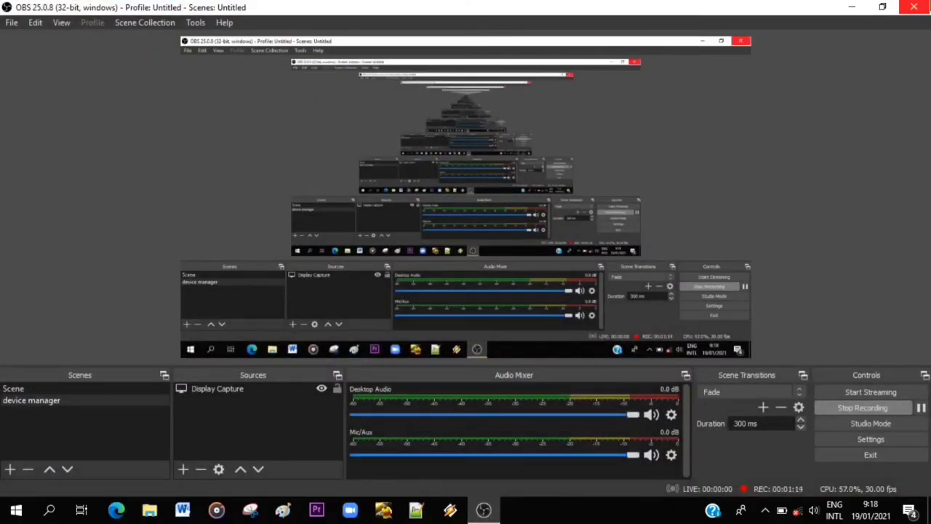
pyautogui.click(858, 5)
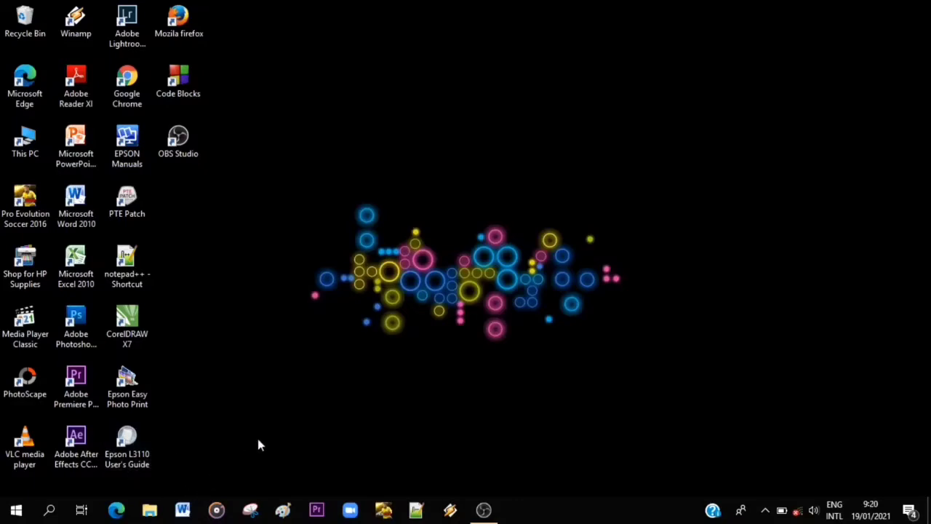
# Open Device Manager and maximize its window.
pyautogui.rightClick(16, 511)
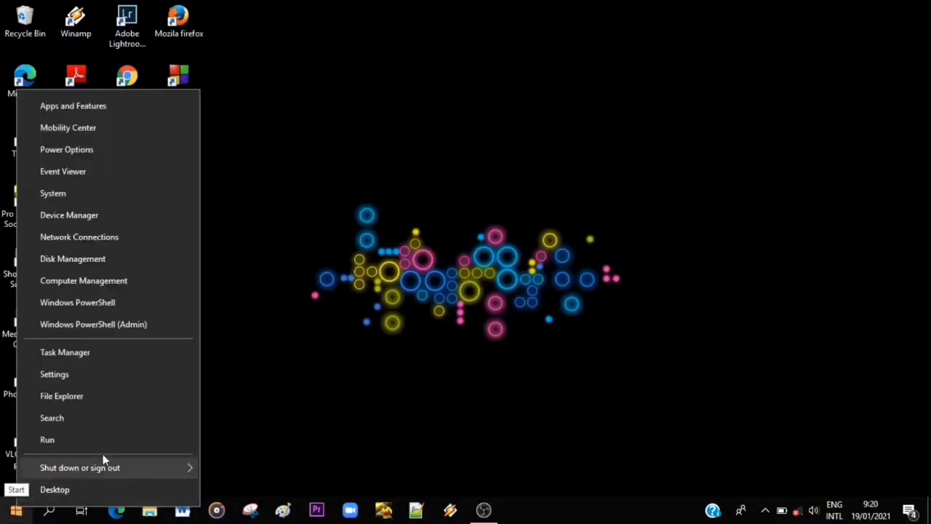
pyautogui.click(72, 217)
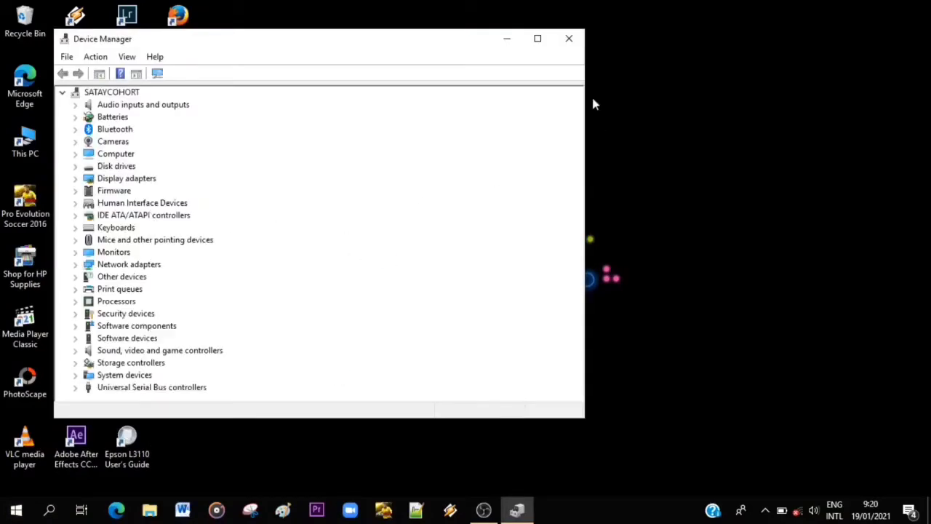
pyautogui.click(540, 38)
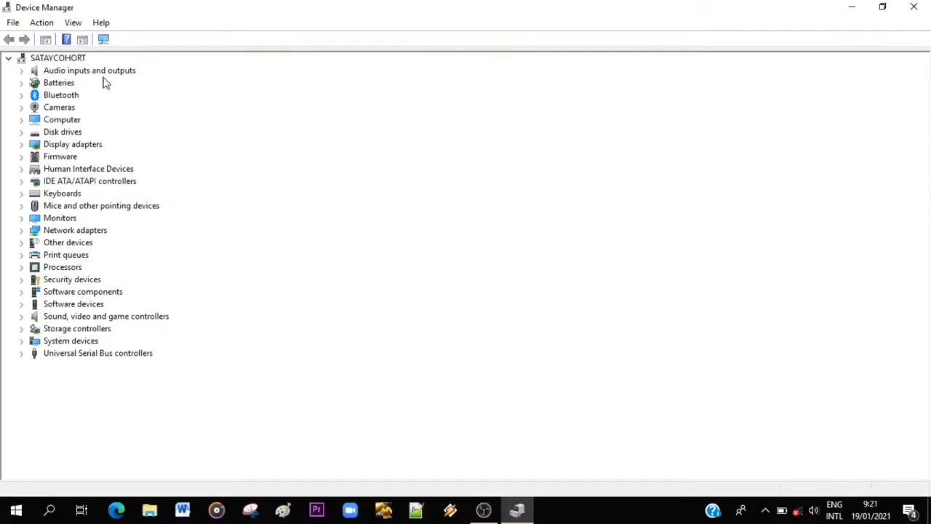
# Examine the devices under Audio inputs and outputs, Bluetooth and Cameras, collapsing each category after viewing it.
pyautogui.doubleClick(63, 72)
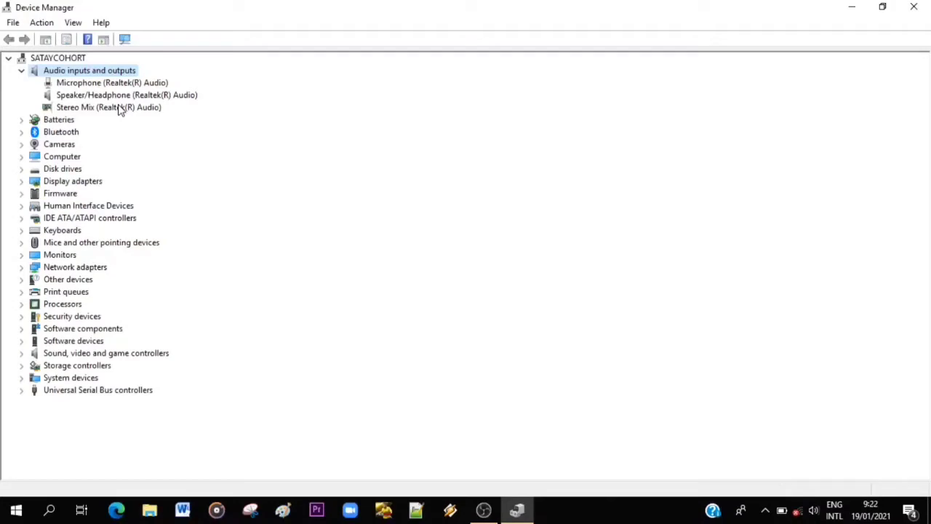
pyautogui.doubleClick(48, 72)
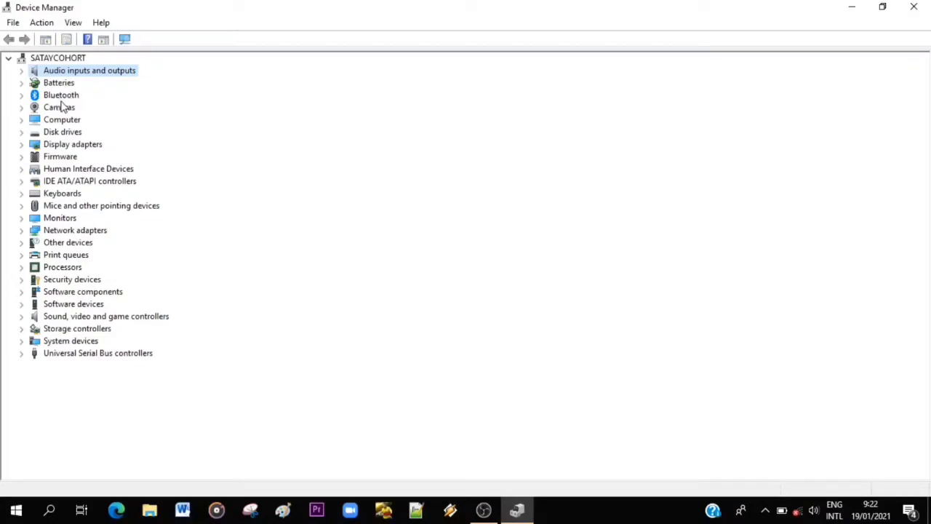
pyautogui.doubleClick(61, 99)
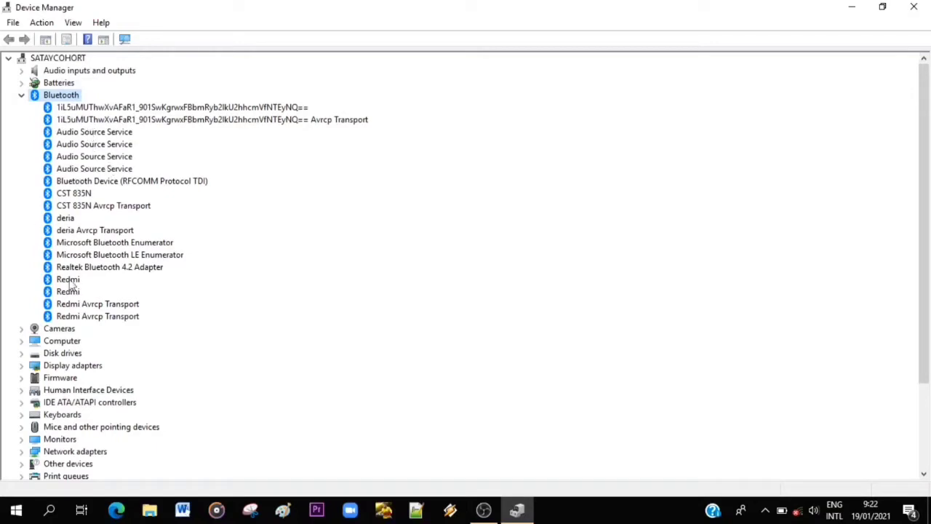
pyautogui.doubleClick(61, 98)
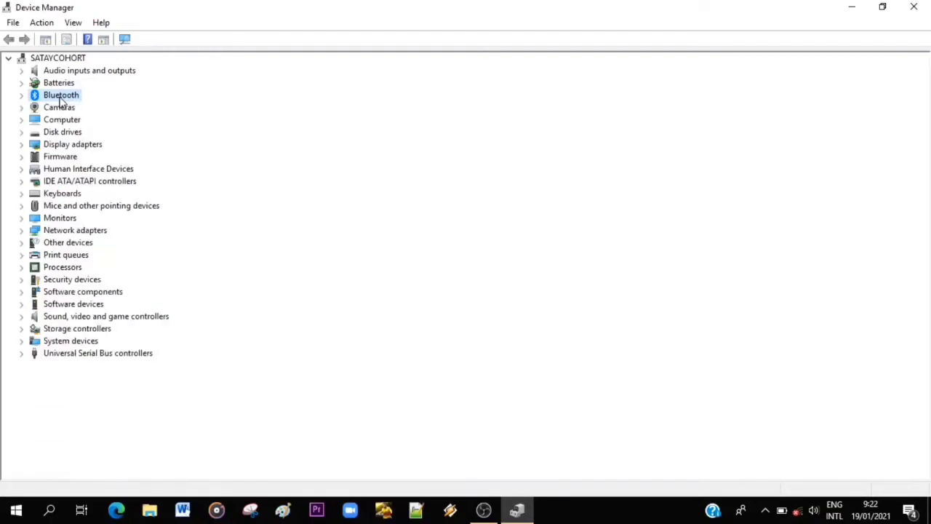
pyautogui.doubleClick(61, 109)
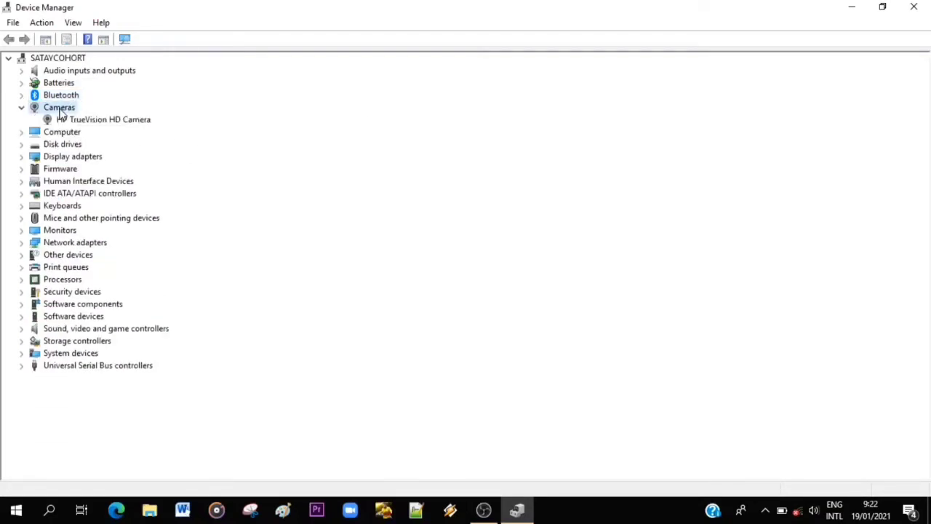
pyautogui.doubleClick(61, 109)
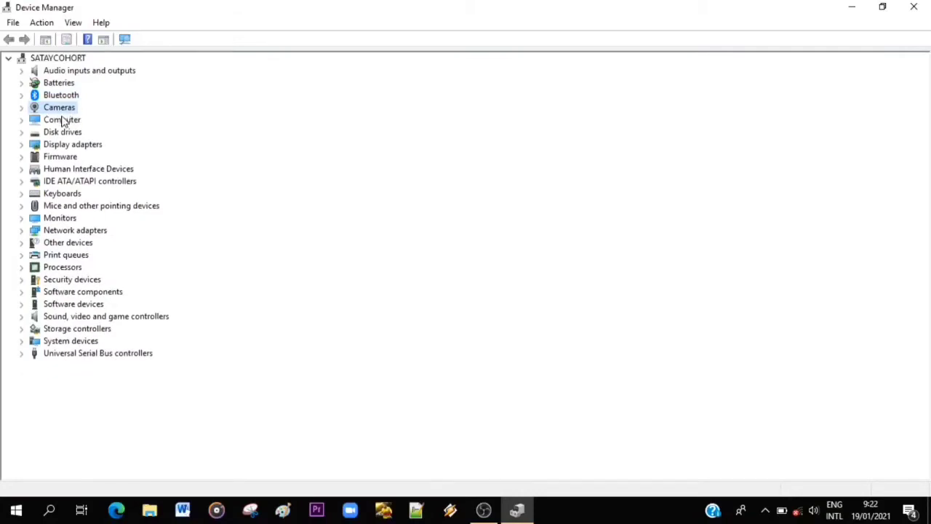
# Expand the Computer, Disk drives, Display adapters and Firmware categories to examine their devices.
pyautogui.doubleClick(62, 121)
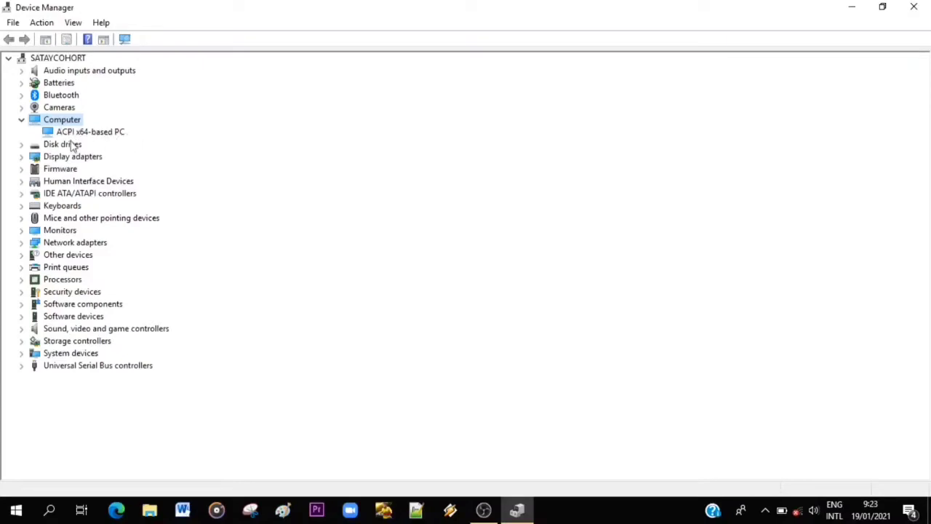
pyautogui.doubleClick(57, 145)
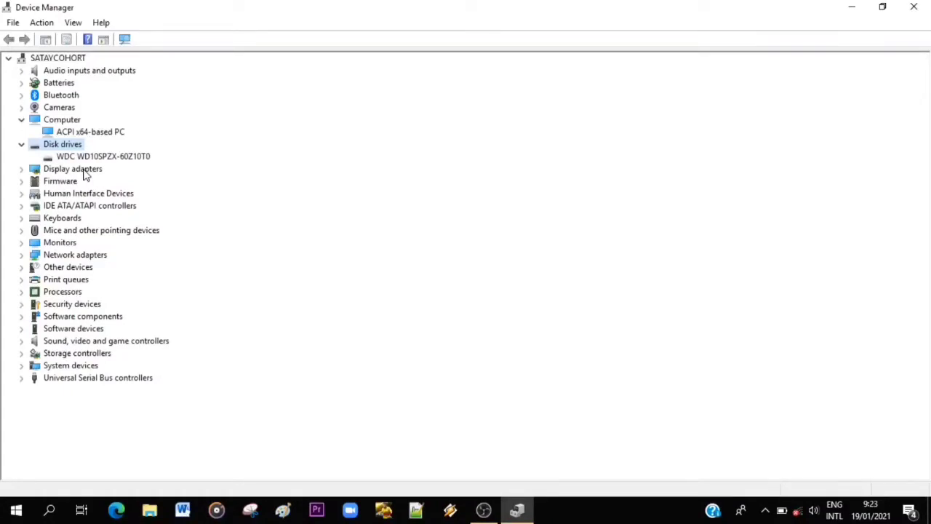
pyautogui.doubleClick(85, 170)
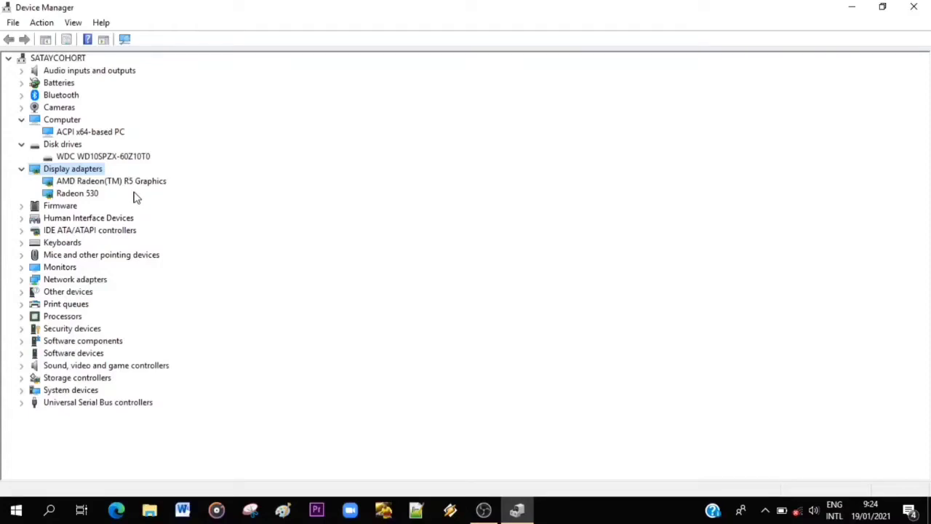
pyautogui.doubleClick(66, 206)
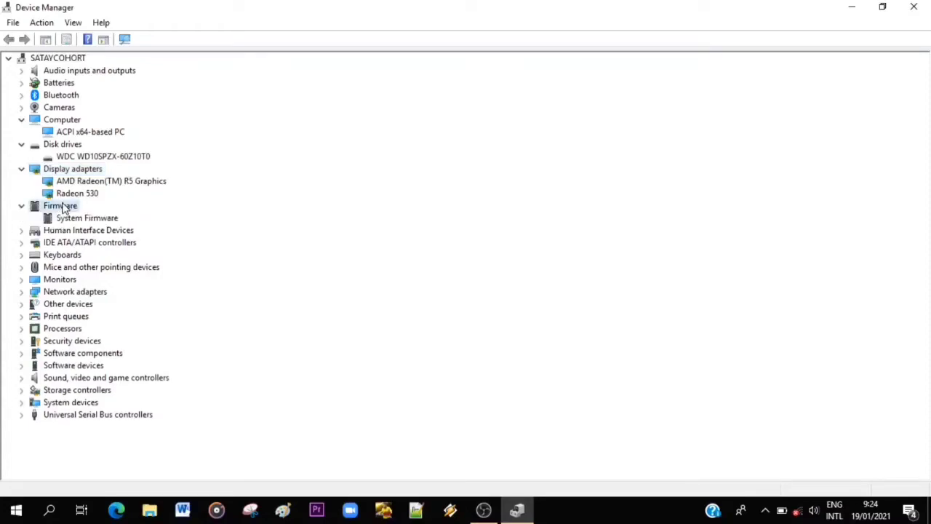
# Examine the devices under Human Interface Devices and collapse every expanded category.
pyautogui.doubleClick(55, 170)
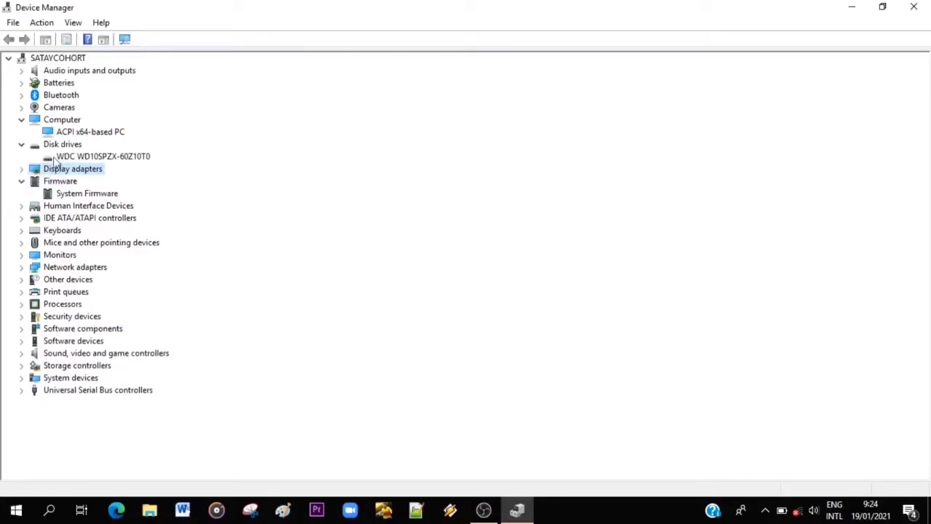
pyautogui.doubleClick(54, 146)
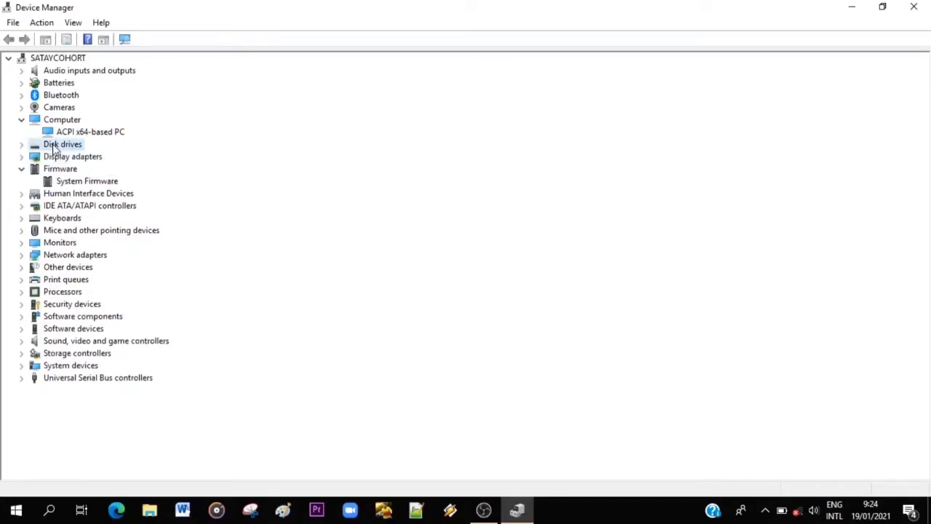
pyautogui.doubleClick(109, 195)
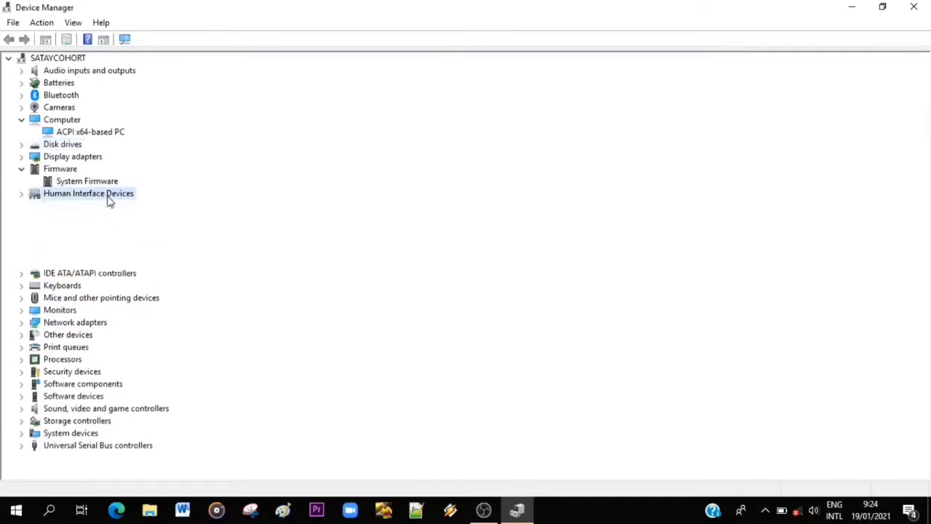
pyautogui.doubleClick(63, 169)
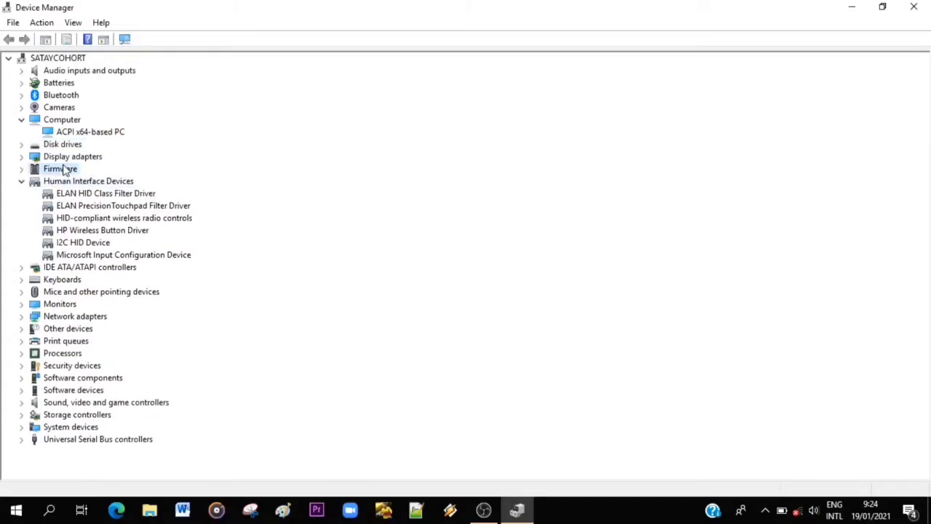
pyautogui.doubleClick(51, 120)
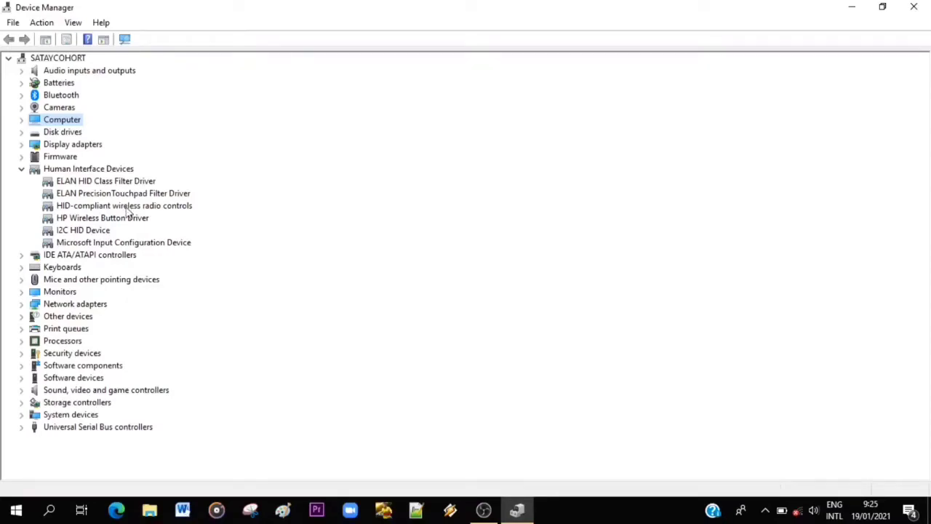
pyautogui.doubleClick(89, 170)
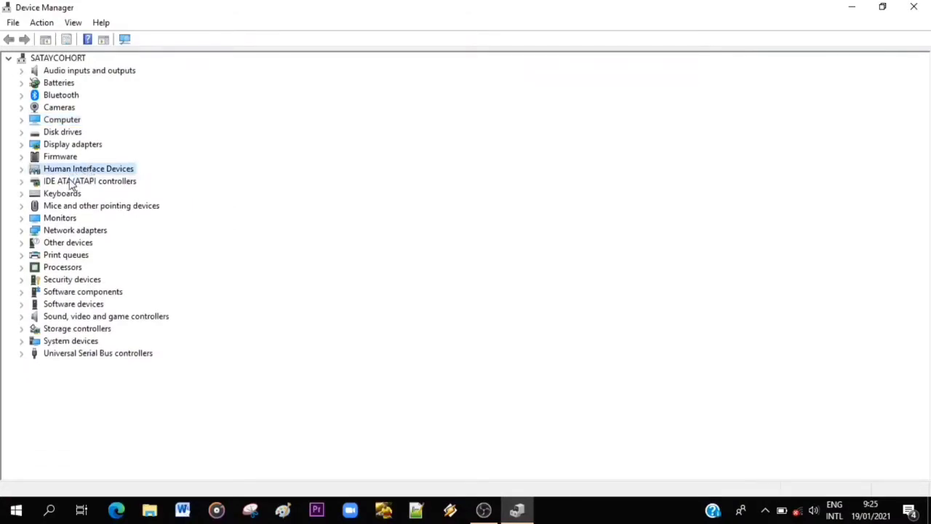
# Examine the devices under IDE ATA/ATAPI controllers, Keyboards, and Mice and other pointing devices, collapsing each category after viewing it.
pyautogui.doubleClick(72, 183)
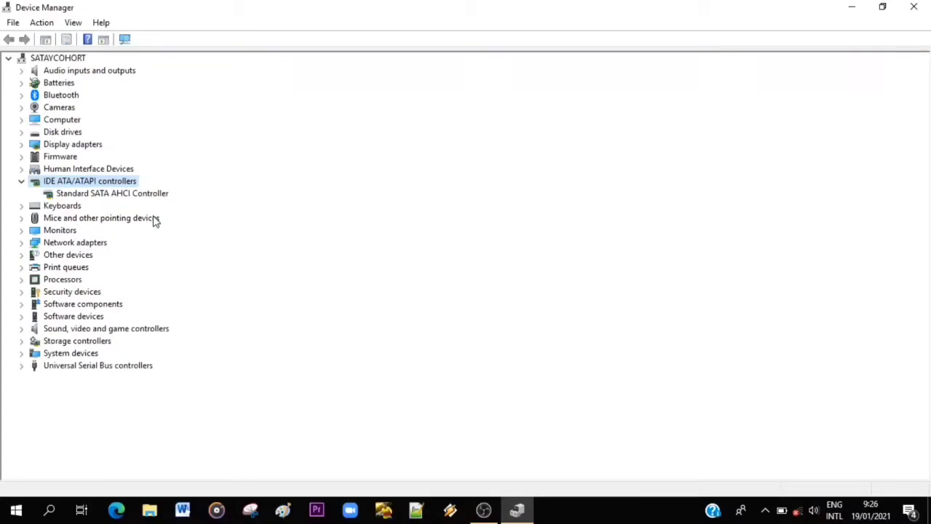
pyautogui.doubleClick(98, 182)
pyautogui.doubleClick(65, 193)
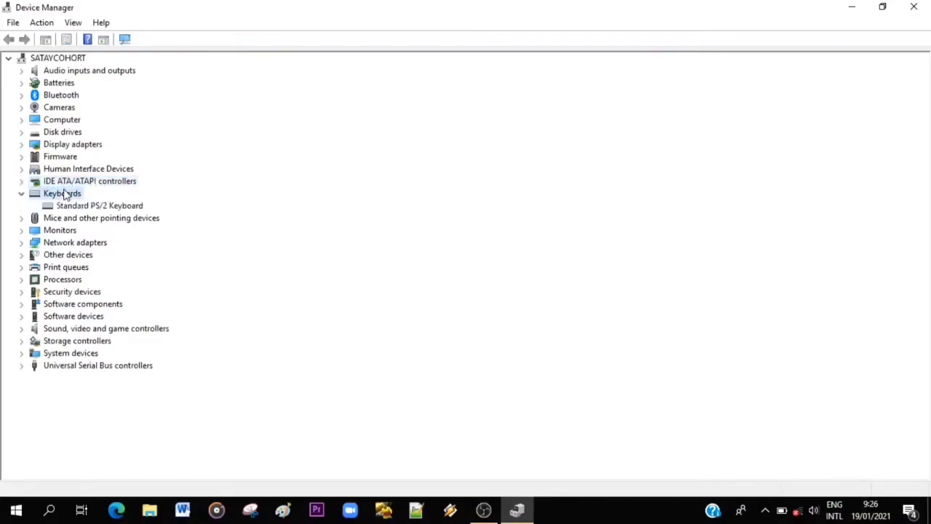
pyautogui.doubleClick(65, 194)
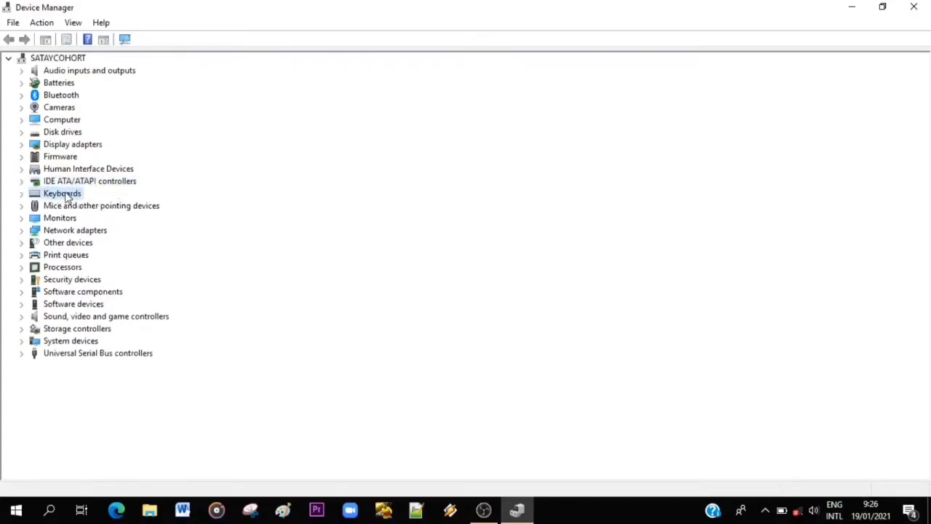
pyautogui.doubleClick(66, 207)
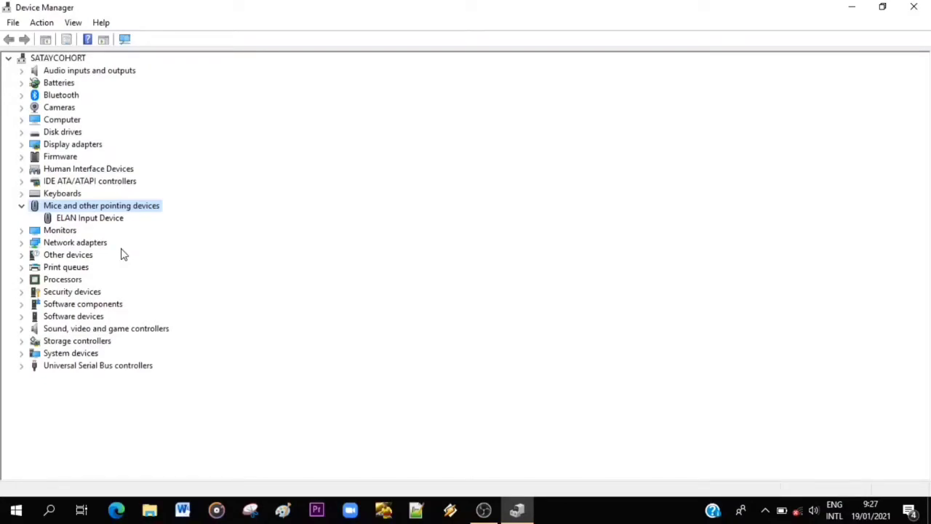
pyautogui.doubleClick(99, 207)
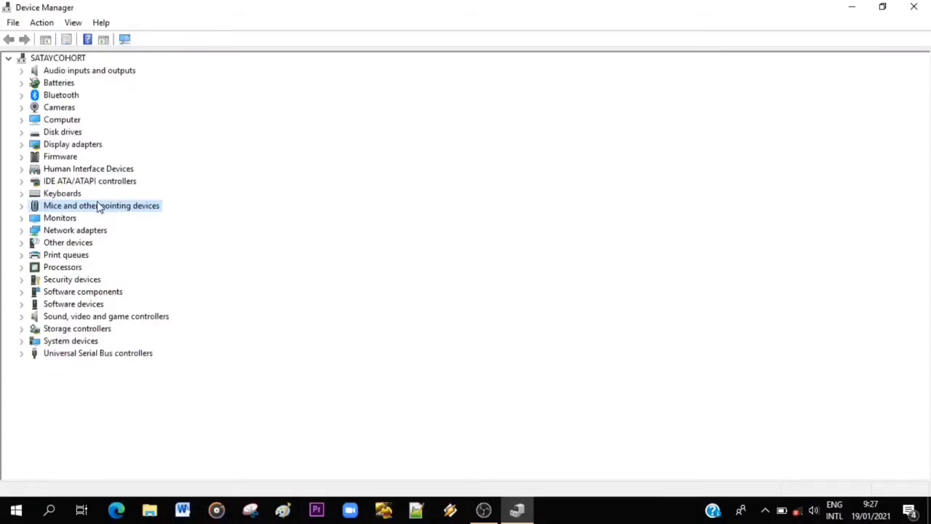
# Examine the devices under Monitors, Network adapters and Other devices, collapsing each category after viewing it.
pyautogui.doubleClick(60, 220)
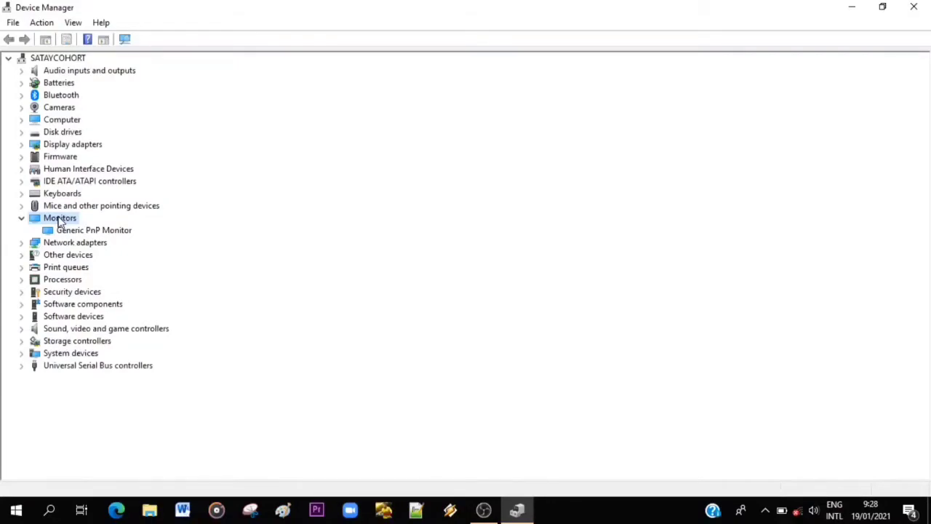
pyautogui.doubleClick(60, 220)
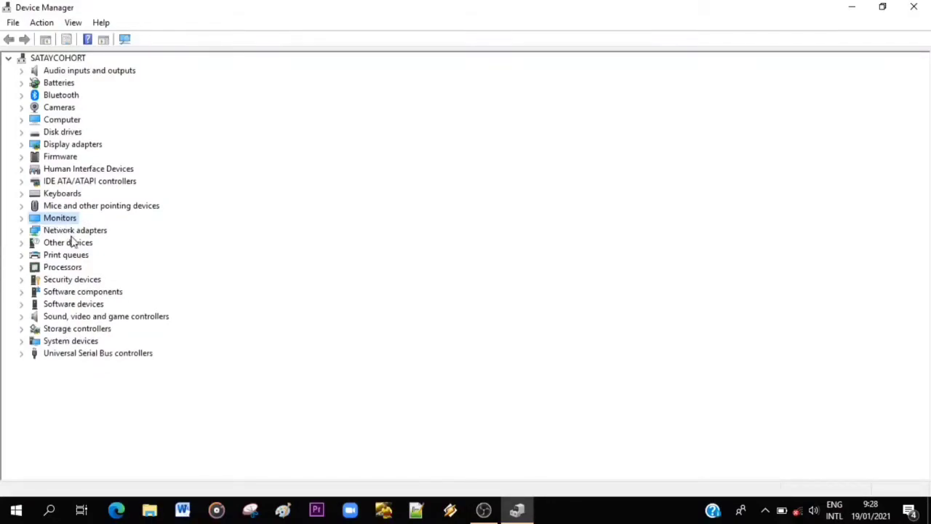
pyautogui.doubleClick(86, 232)
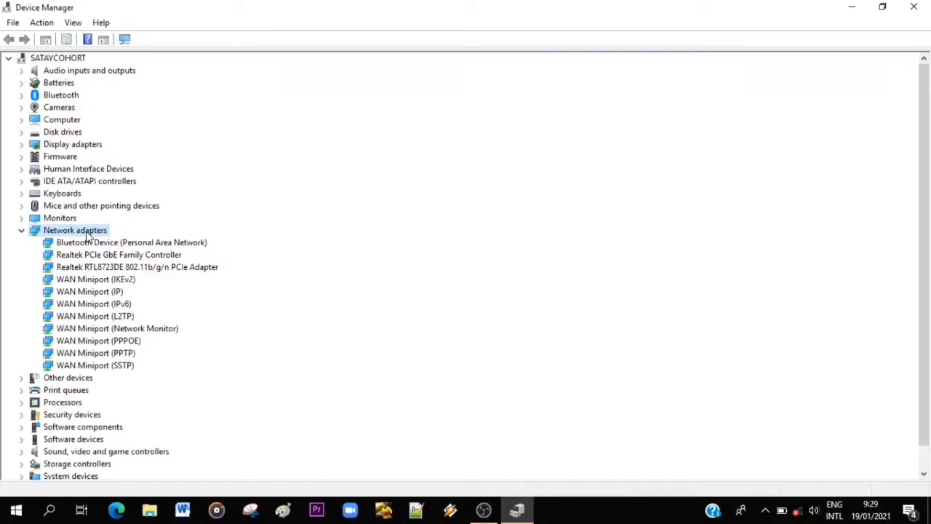
pyautogui.doubleClick(86, 232)
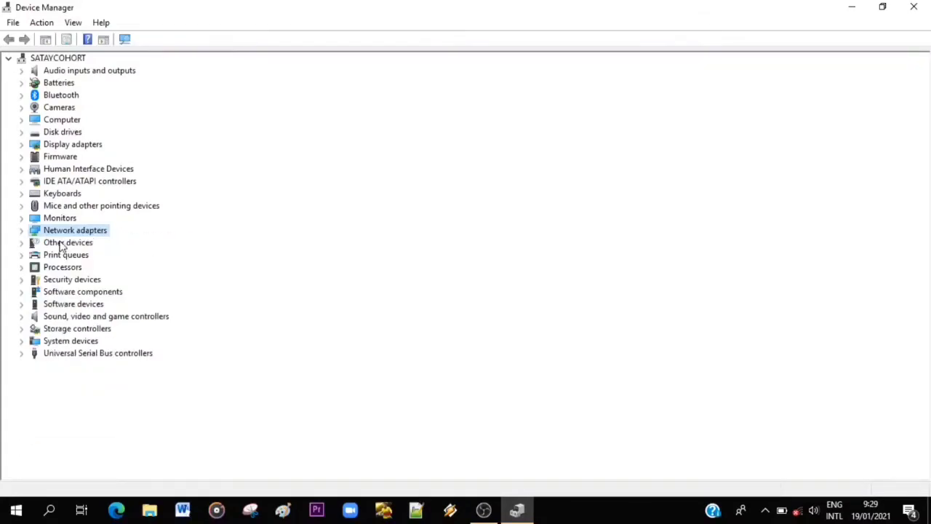
pyautogui.doubleClick(71, 244)
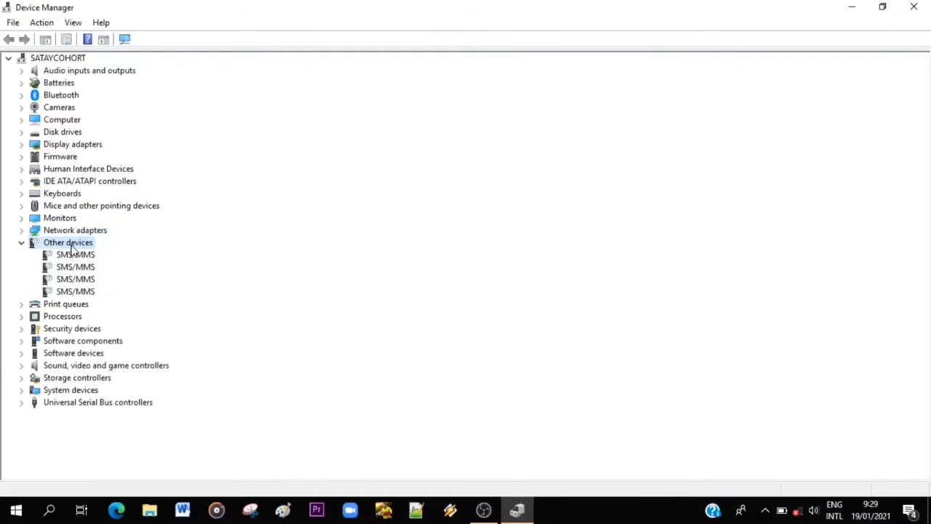
pyautogui.doubleClick(72, 245)
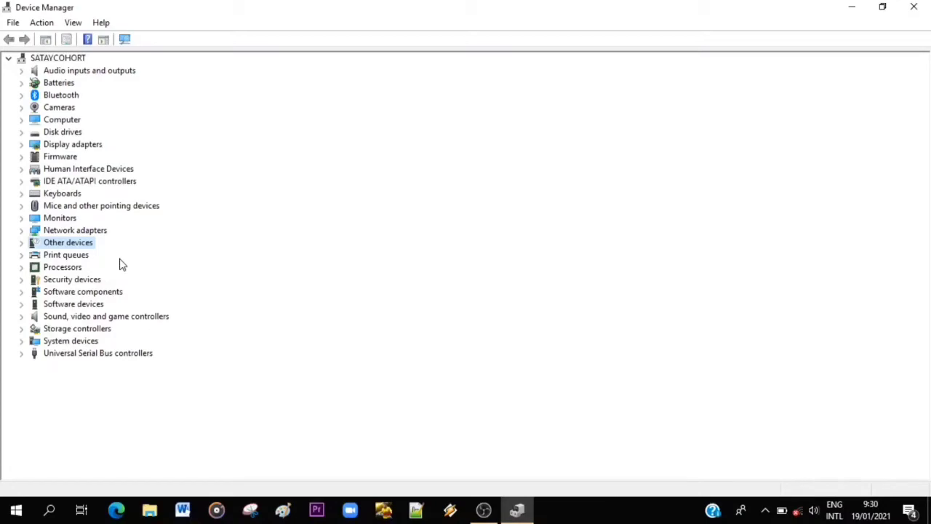
# Examine the Print queues category and collapse it, and expand Processors to view the installed processors.
pyautogui.doubleClick(71, 257)
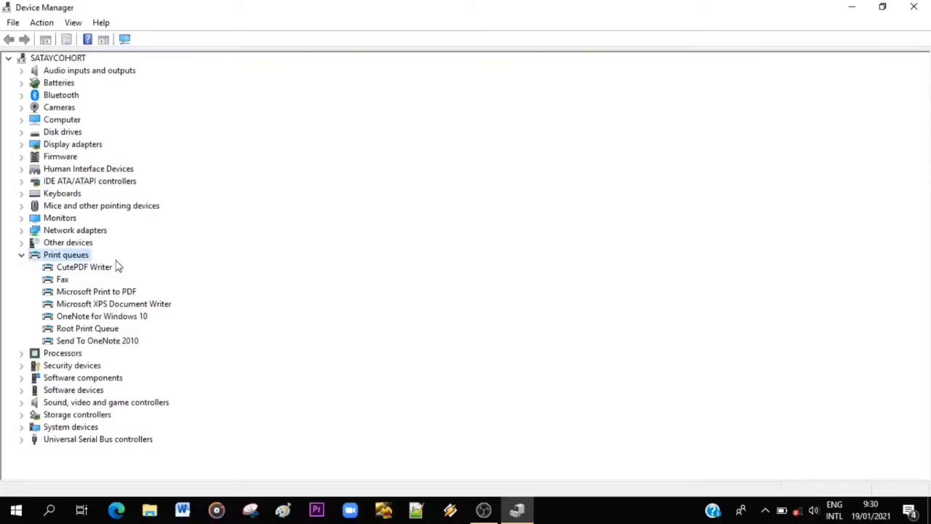
pyautogui.doubleClick(86, 256)
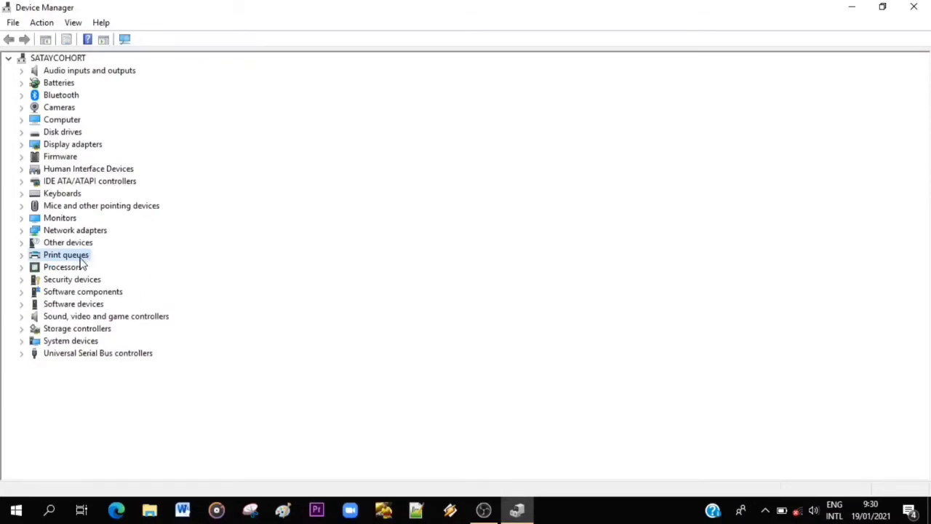
pyautogui.doubleClick(62, 269)
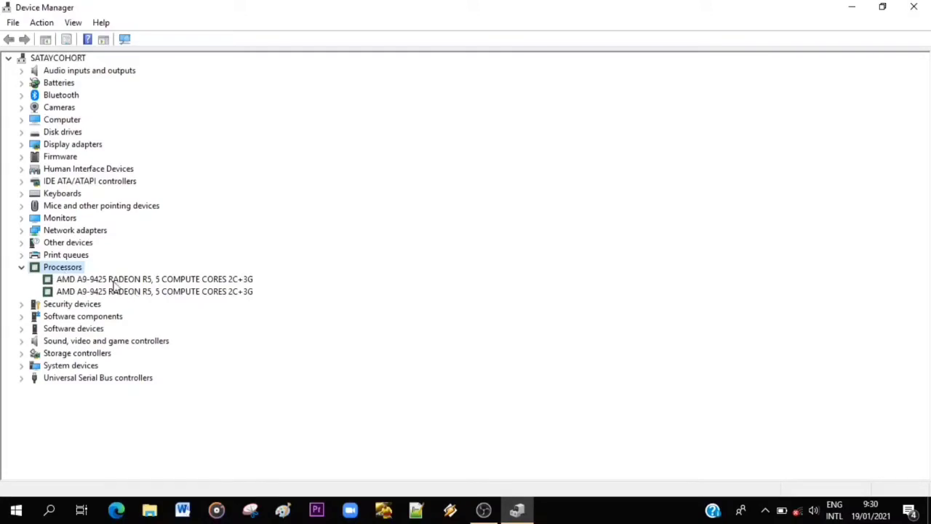
# Collapse the Processors category, and examine the devices under Security devices before collapsing that category too.
pyautogui.doubleClick(69, 270)
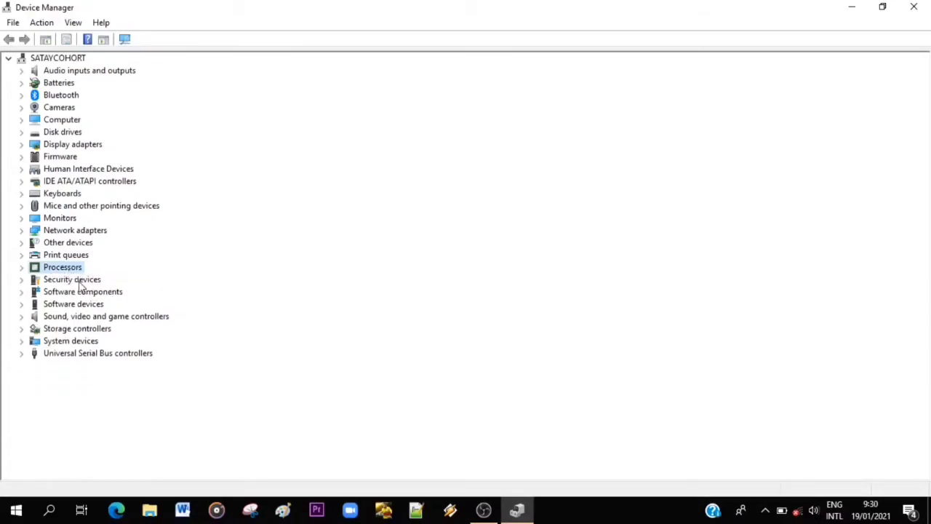
pyautogui.doubleClick(81, 281)
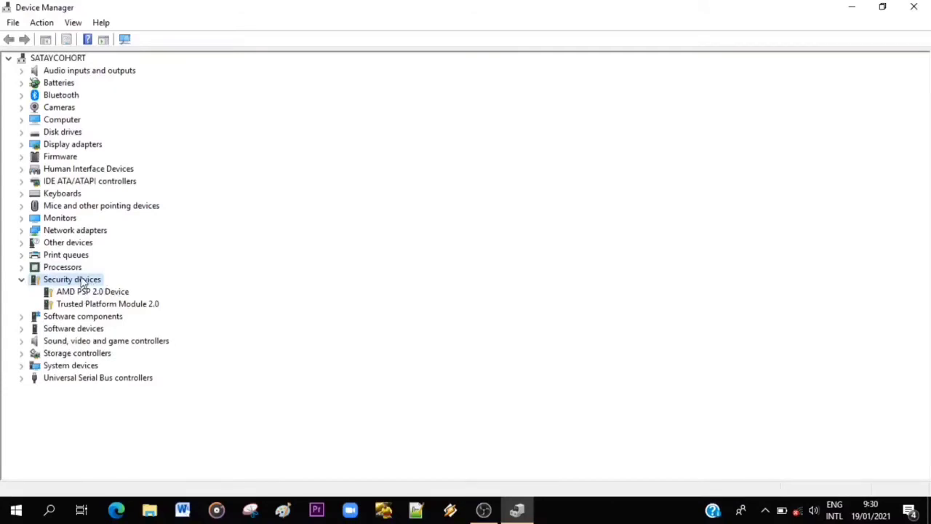
pyautogui.doubleClick(82, 282)
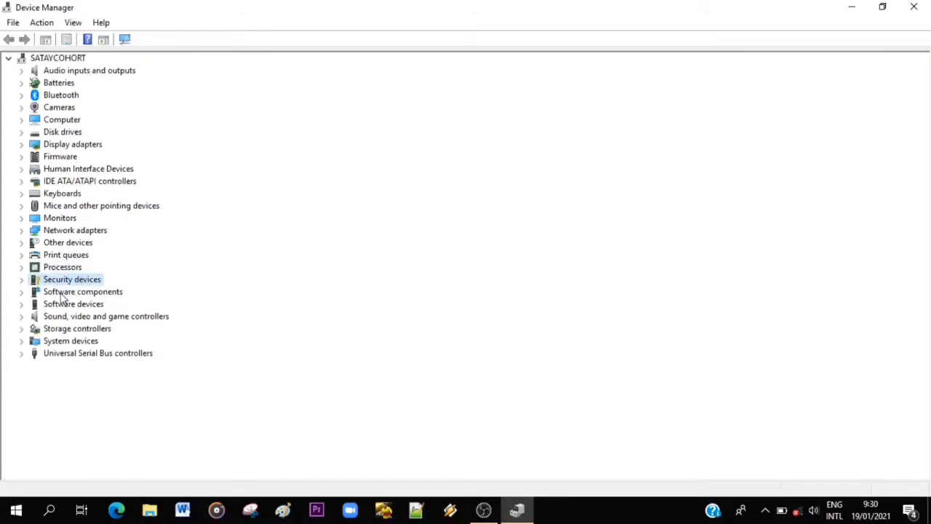
# Examine the entries under Software components and Software devices, collapsing each category after viewing it.
pyautogui.doubleClick(63, 294)
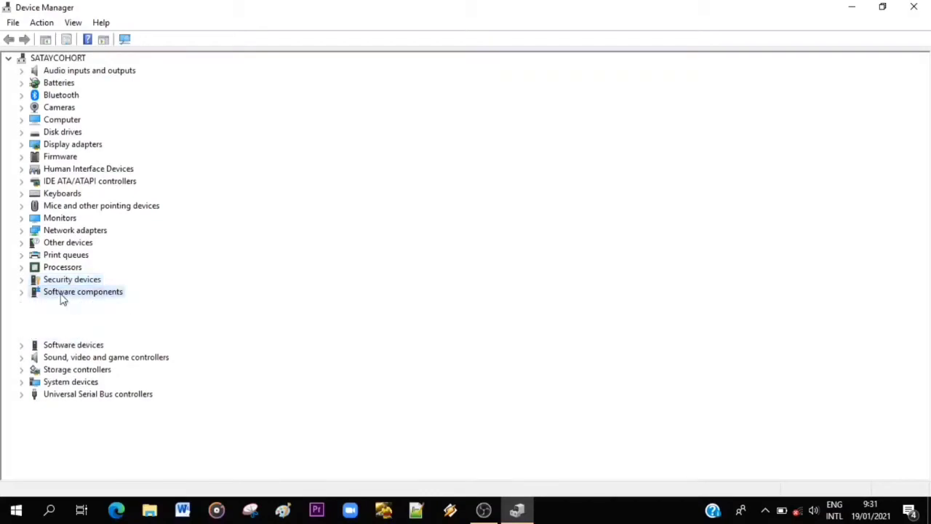
pyautogui.doubleClick(67, 295)
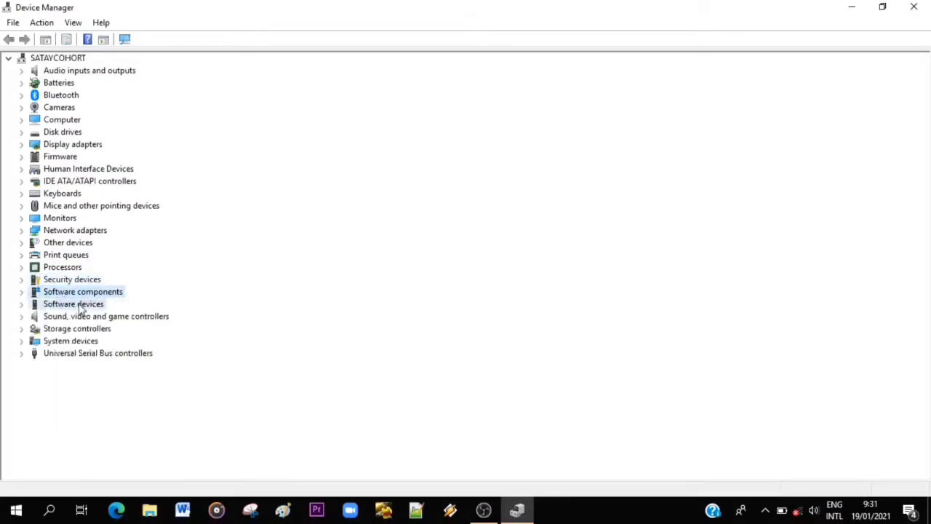
pyautogui.doubleClick(76, 305)
pyautogui.doubleClick(79, 307)
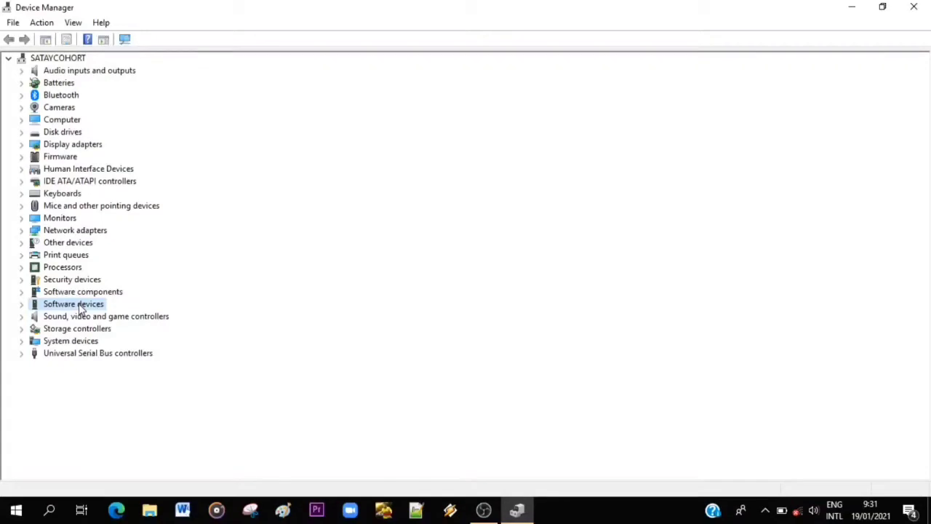
# Examine the audio devices under Sound, video and game controllers and collapse the category.
pyautogui.doubleClick(103, 318)
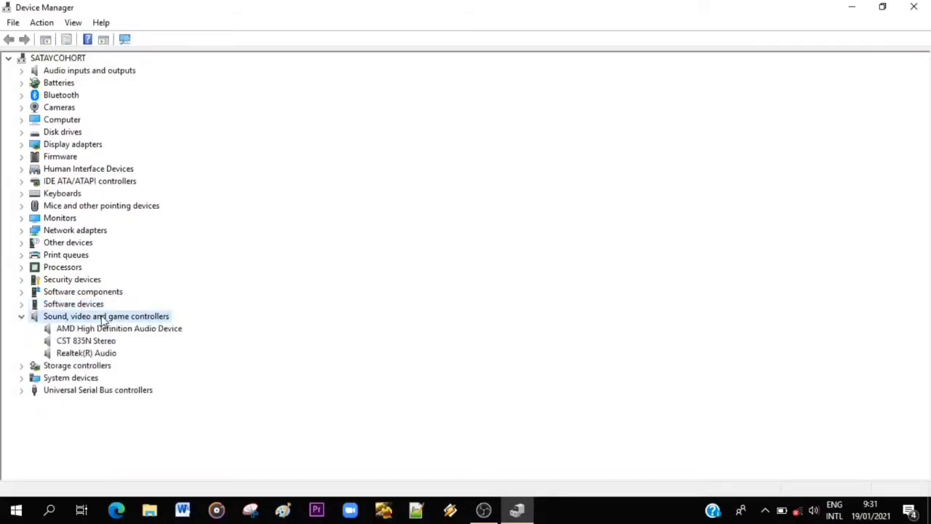
pyautogui.doubleClick(149, 320)
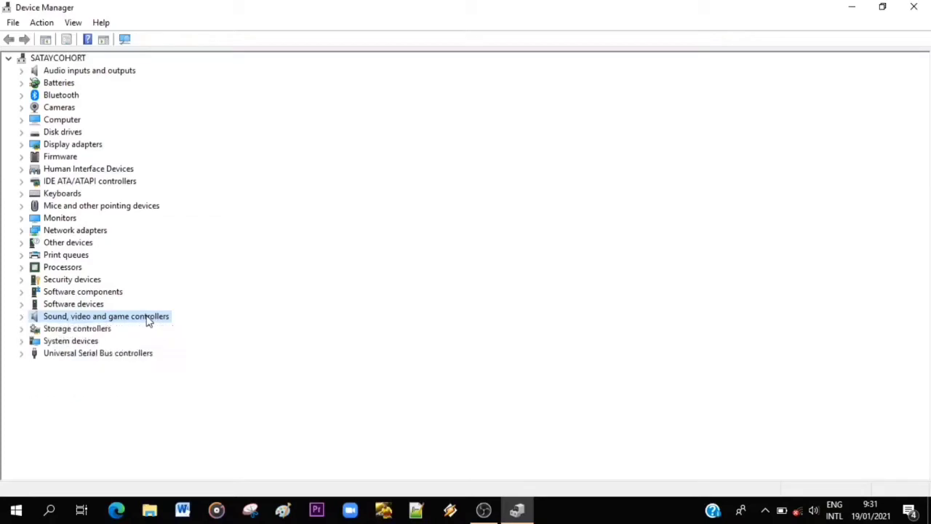
pyautogui.doubleClick(85, 318)
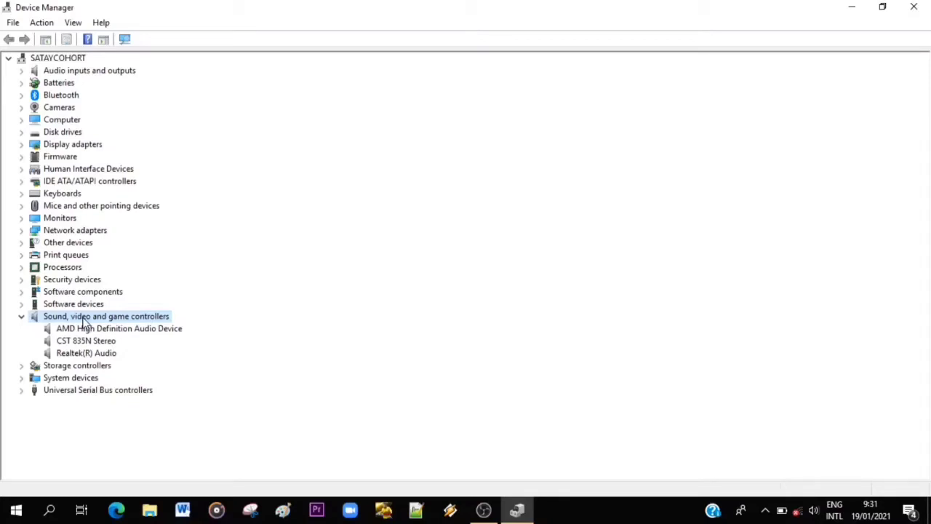
pyautogui.doubleClick(84, 318)
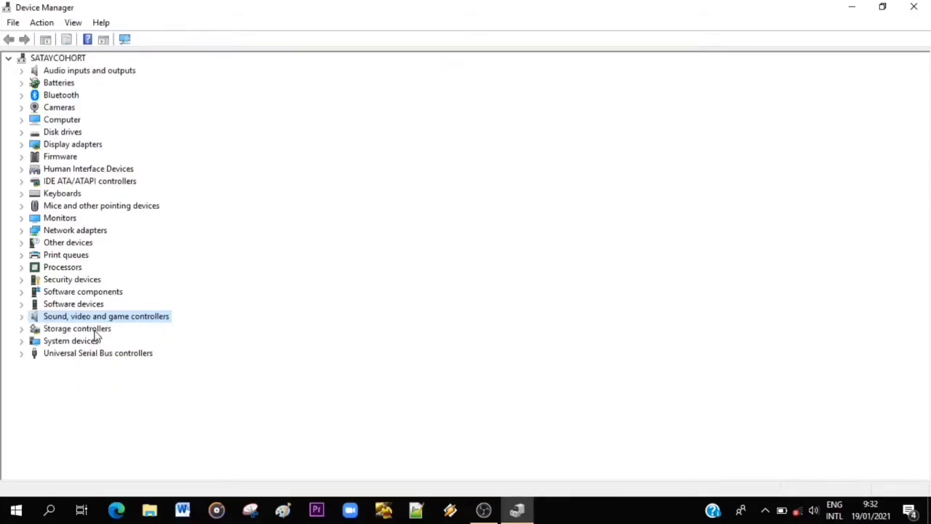
# Examine the devices under Storage controllers and System devices, collapsing each category after viewing it.
pyautogui.doubleClick(96, 331)
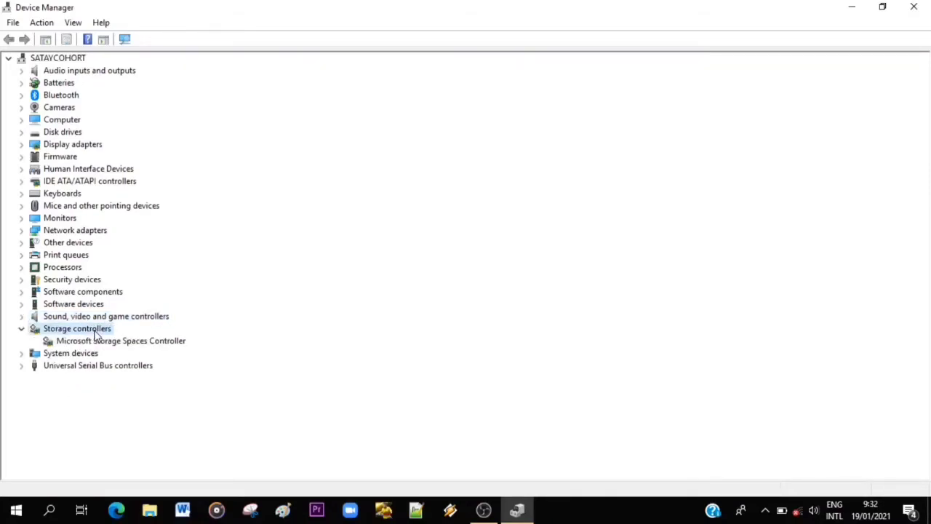
pyautogui.doubleClick(96, 333)
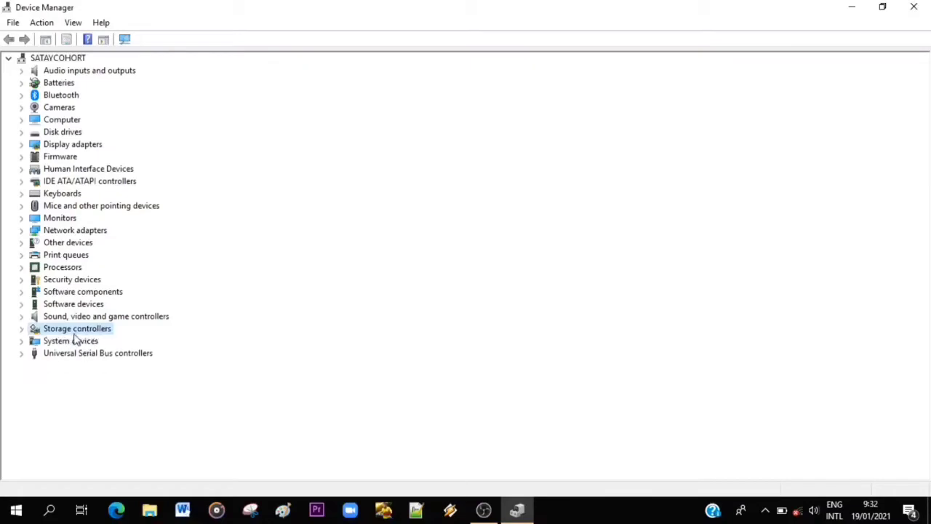
pyautogui.doubleClick(75, 347)
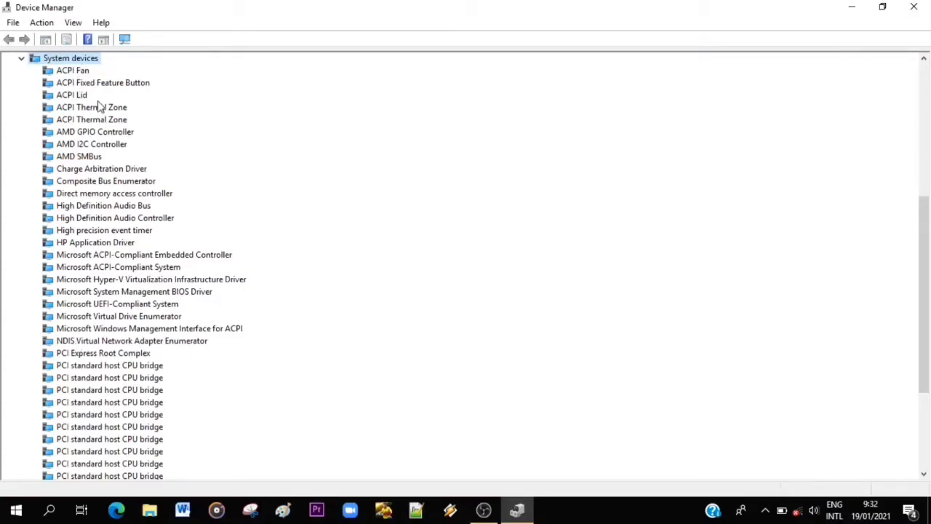
pyautogui.doubleClick(84, 59)
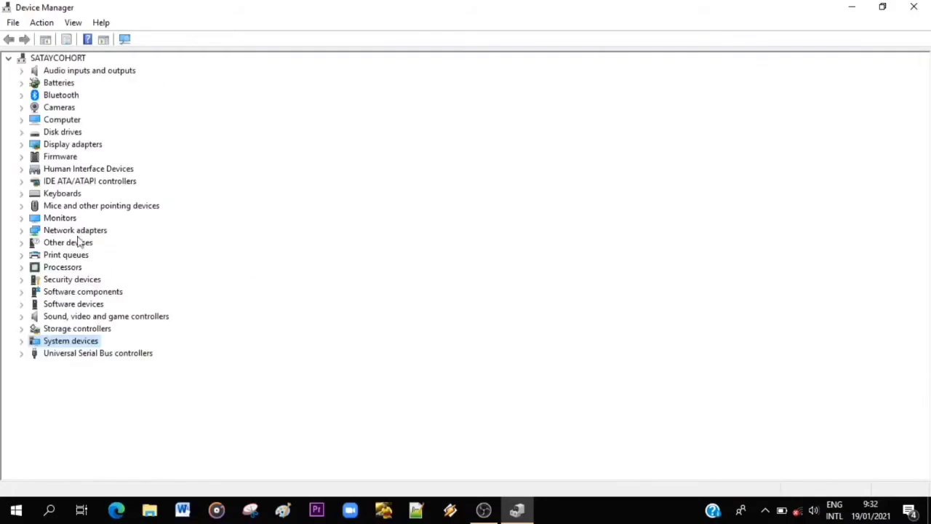
# Examine the devices under Universal Serial Bus controllers, collapse the category, and minimize the open windows to reach the desktop.
pyautogui.doubleClick(84, 355)
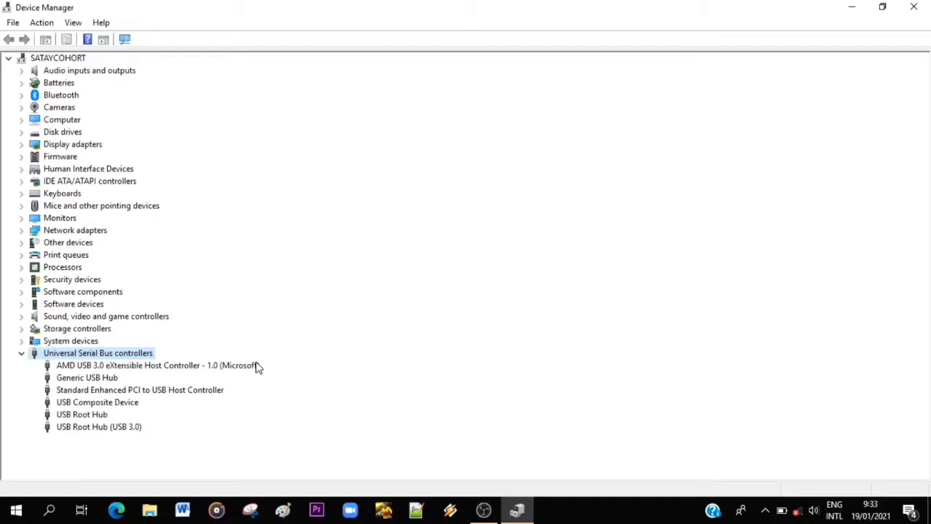
pyautogui.doubleClick(96, 355)
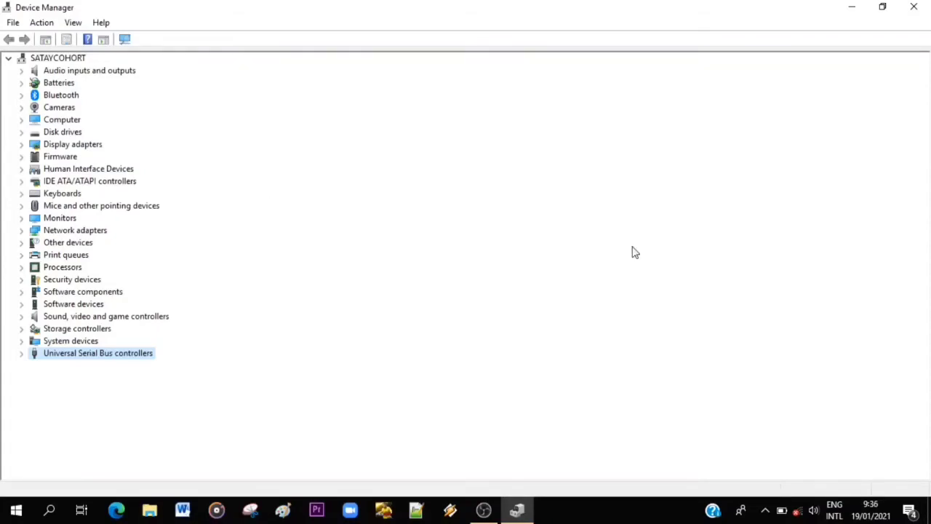
pyautogui.click(857, 7)
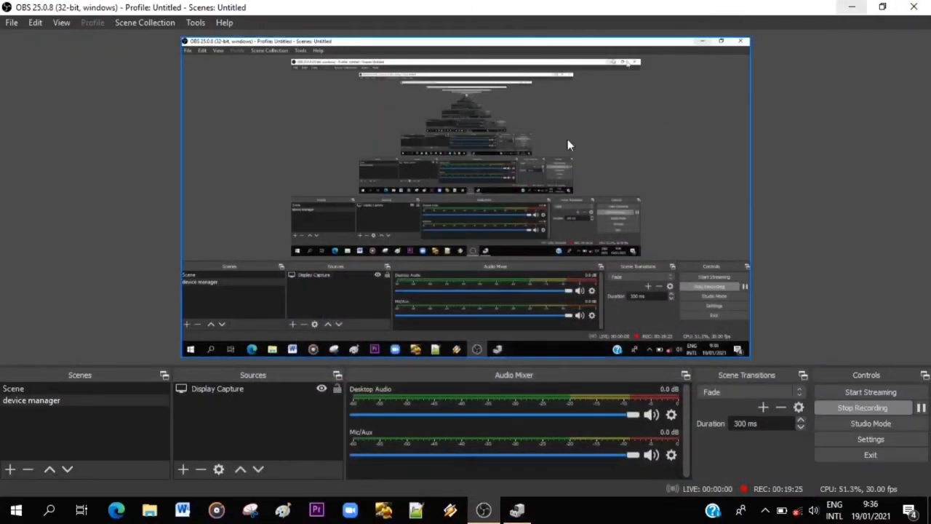
pyautogui.click(863, 6)
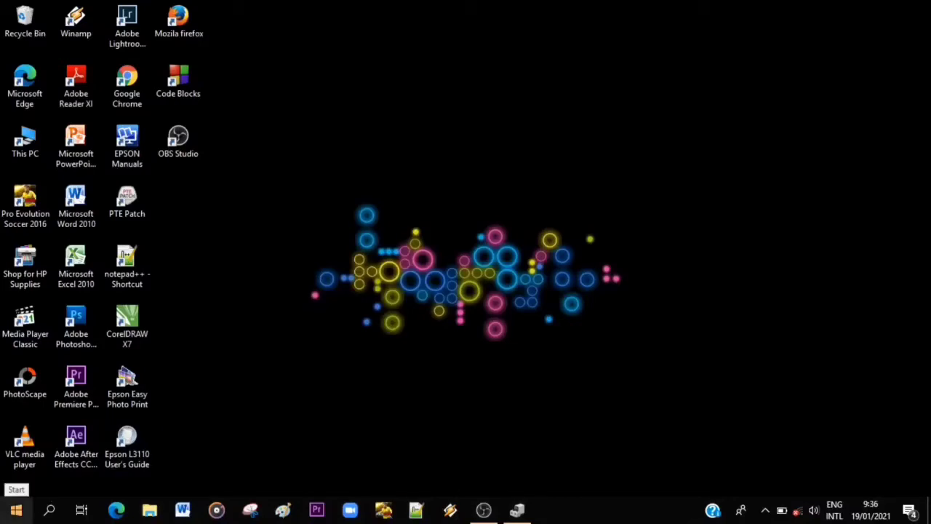
# Open Disk Management in a maximized window to examine the volumes on Disk 0, and minimize it.
pyautogui.click(16, 511)
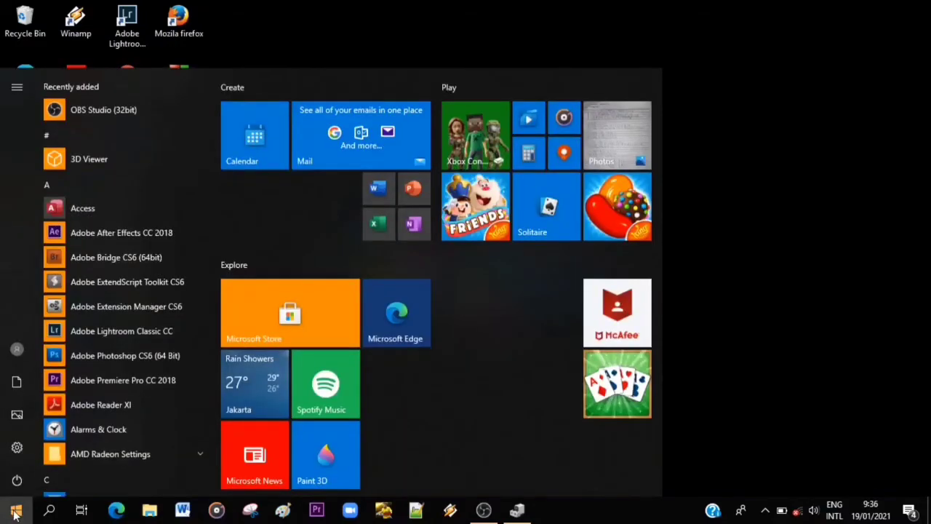
pyautogui.rightClick(16, 511)
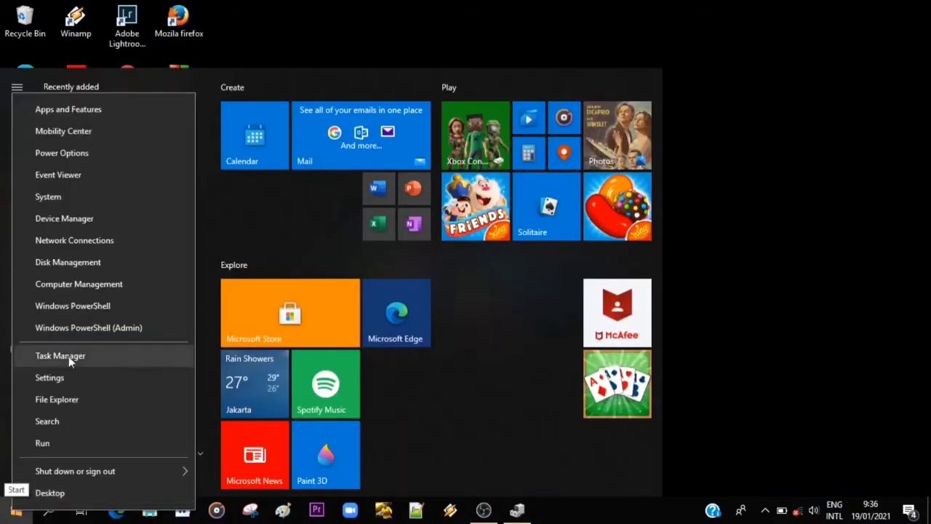
pyautogui.click(83, 262)
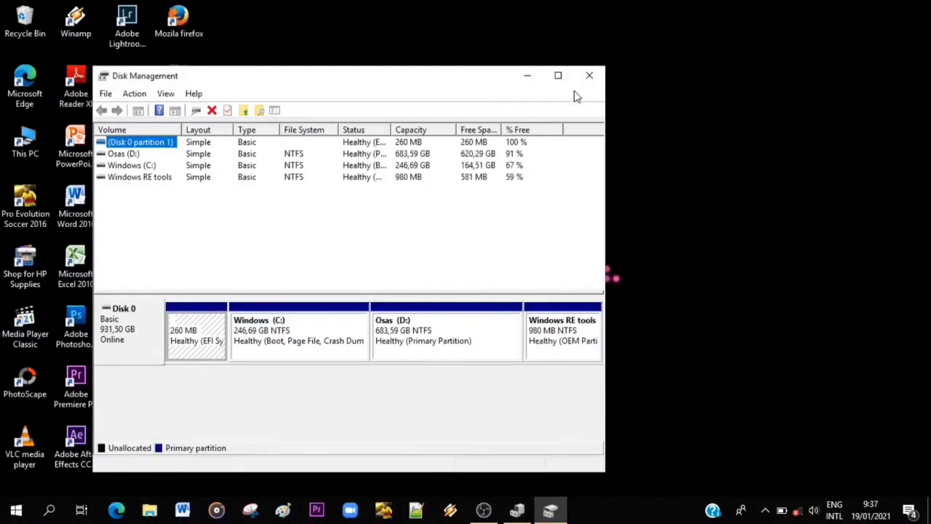
pyautogui.click(558, 76)
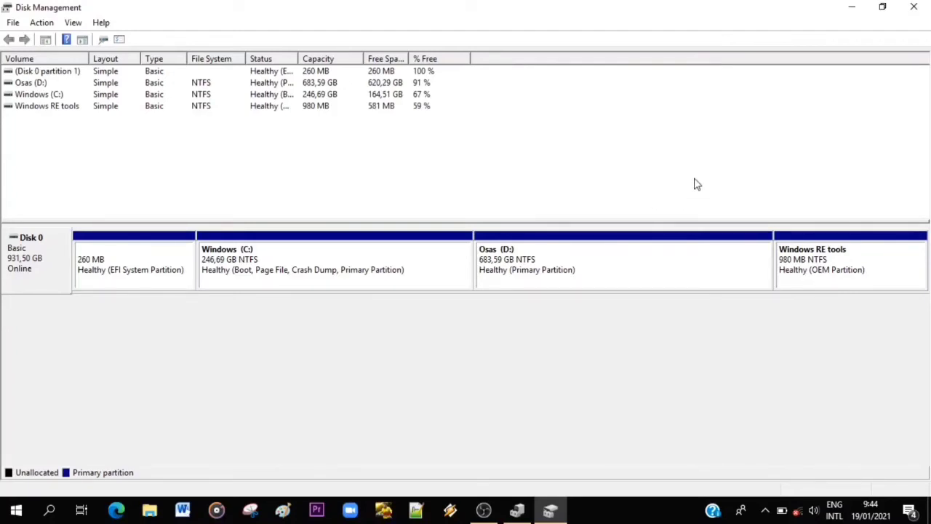
pyautogui.click(853, 9)
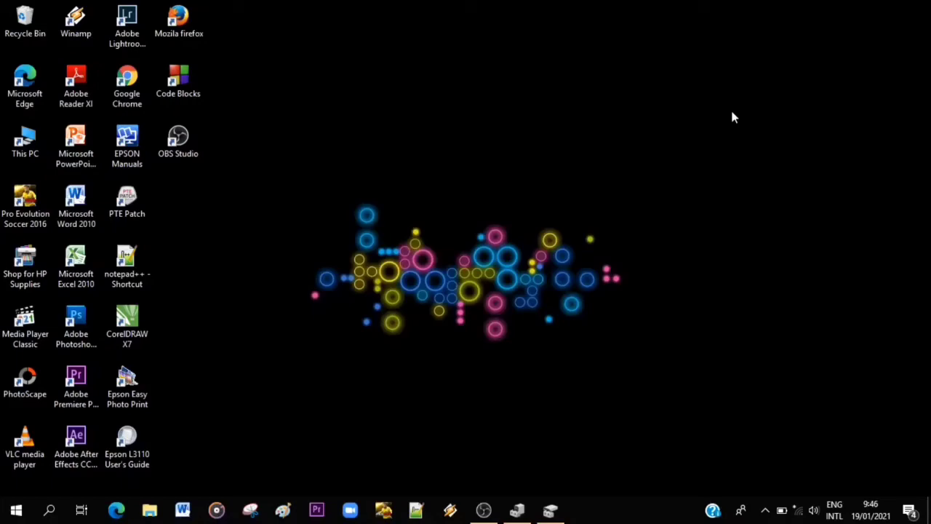
pyautogui.click(484, 509)
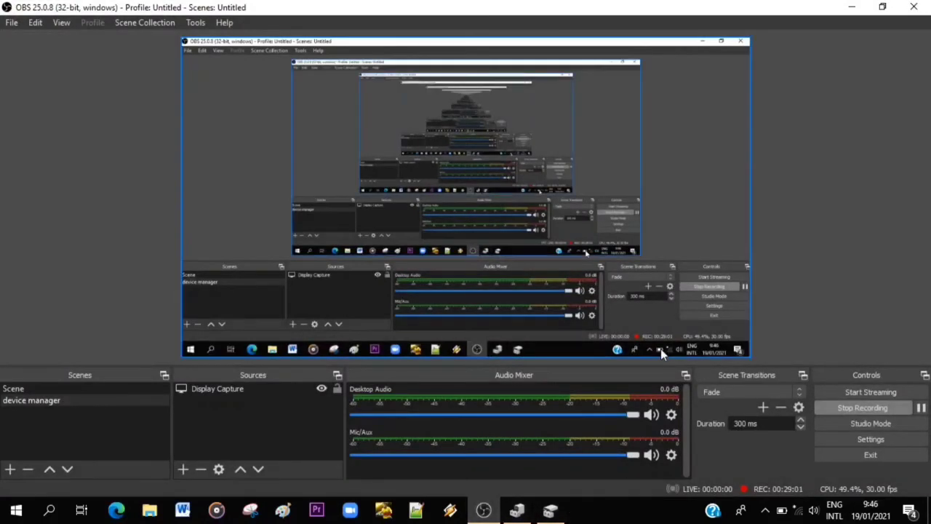
pyautogui.click(855, 7)
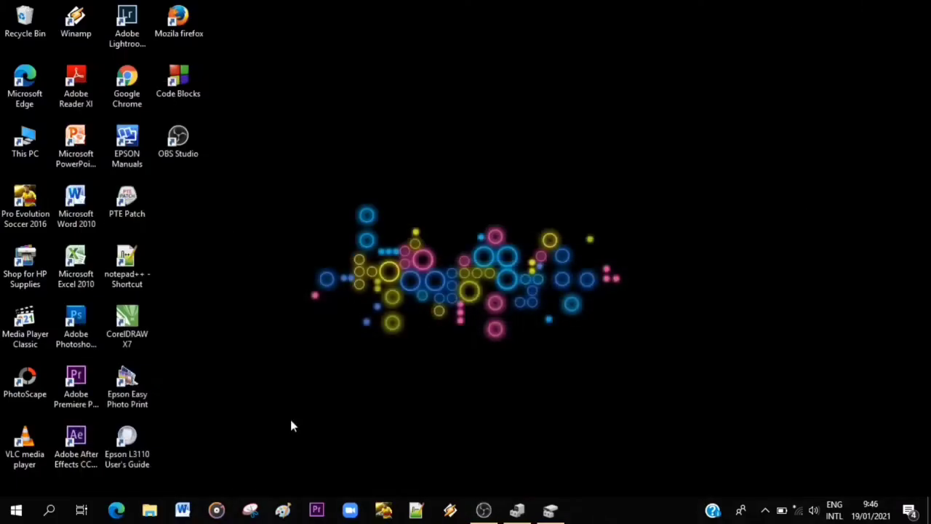
pyautogui.click(551, 509)
# Open Disk Management from the desktop and maximize its window.
pyautogui.press('super+x')
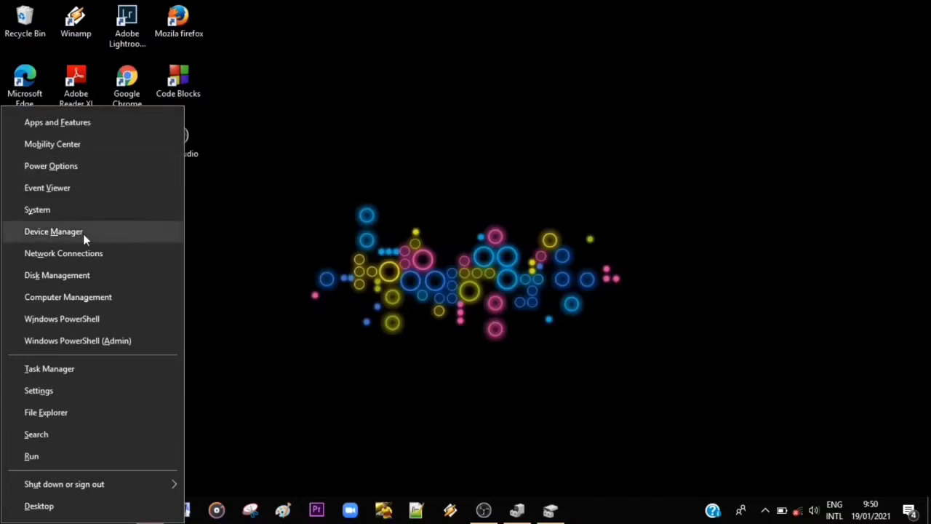
pyautogui.click(86, 280)
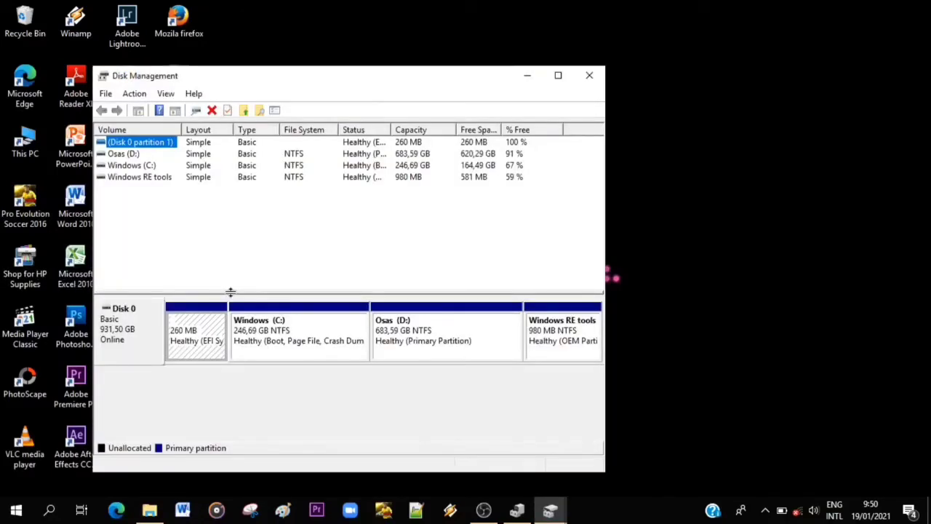
pyautogui.click(559, 77)
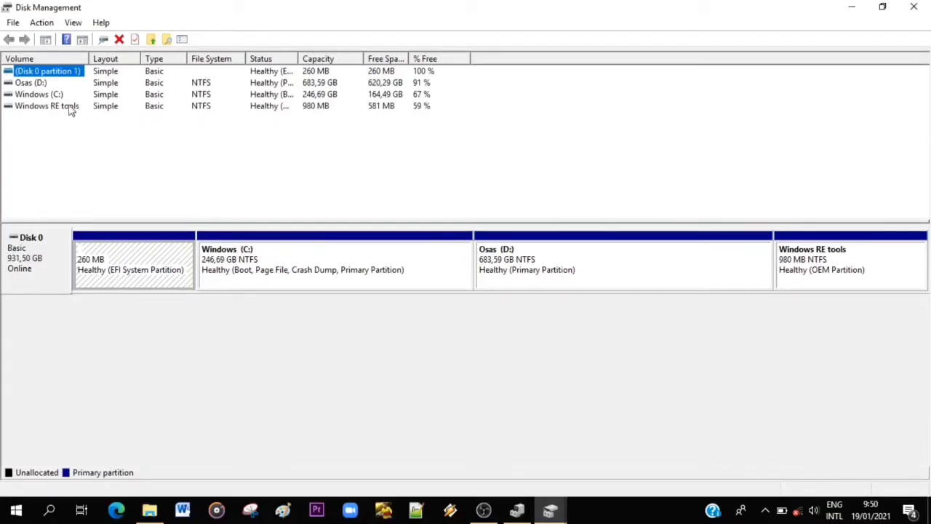
# Examine the available volume operations for the D: volume and the Windows (C:) volume without choosing any.
pyautogui.rightClick(38, 84)
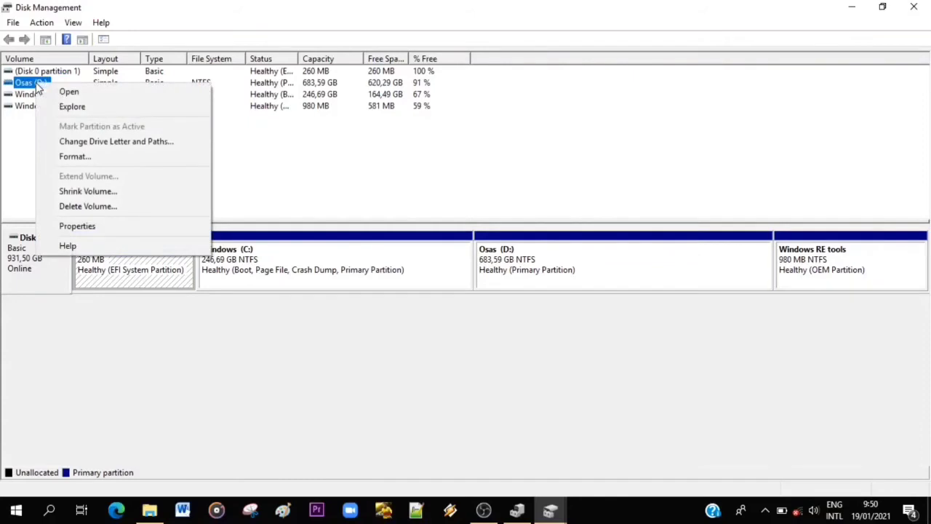
pyautogui.click(304, 177)
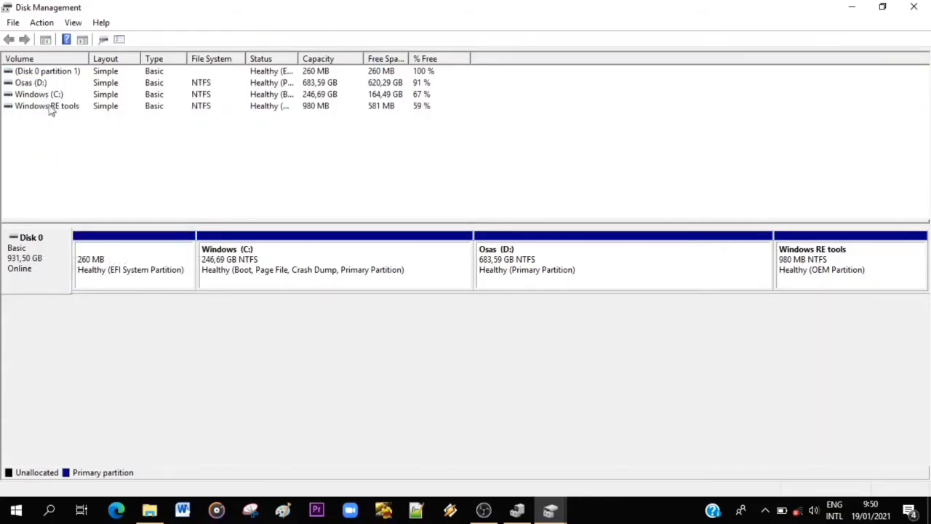
pyautogui.rightClick(35, 94)
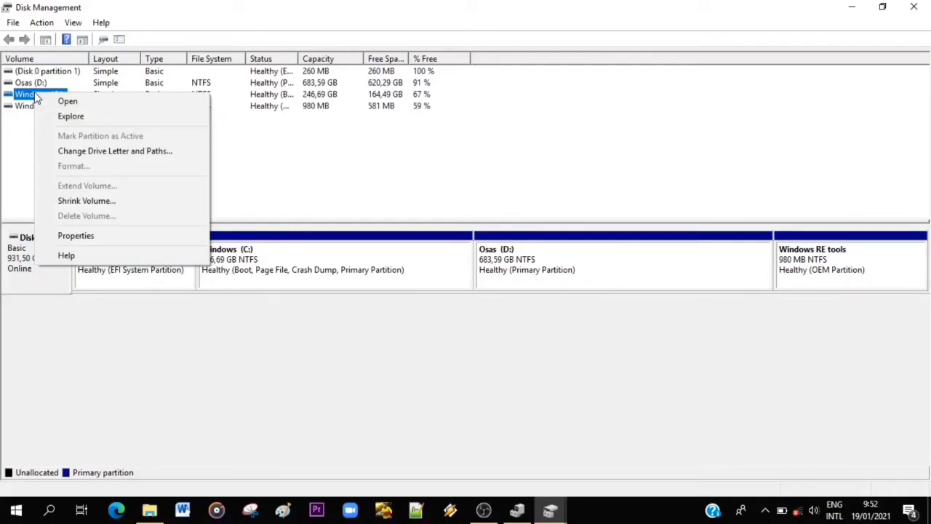
pyautogui.click(17, 160)
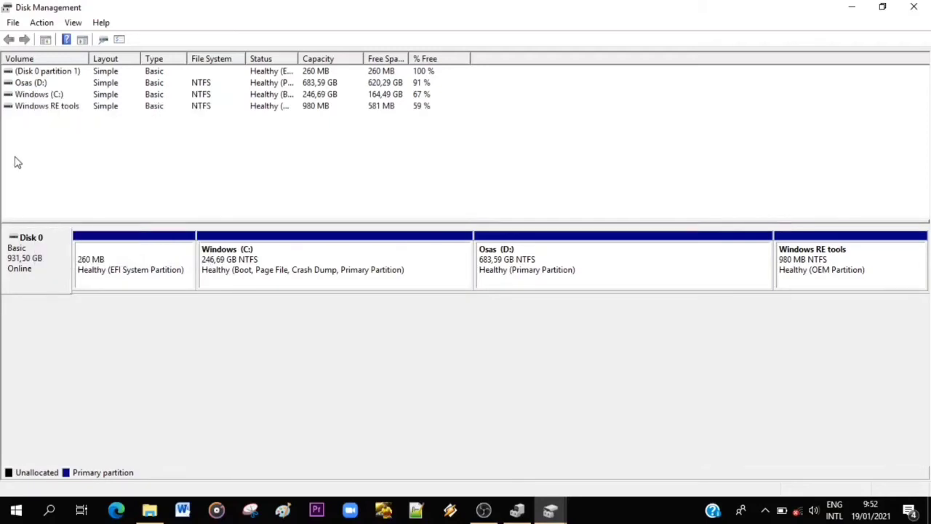
# Shrink the Windows (C:) volume by 47325 MB to create unallocated space on Disk 0.
pyautogui.rightClick(49, 95)
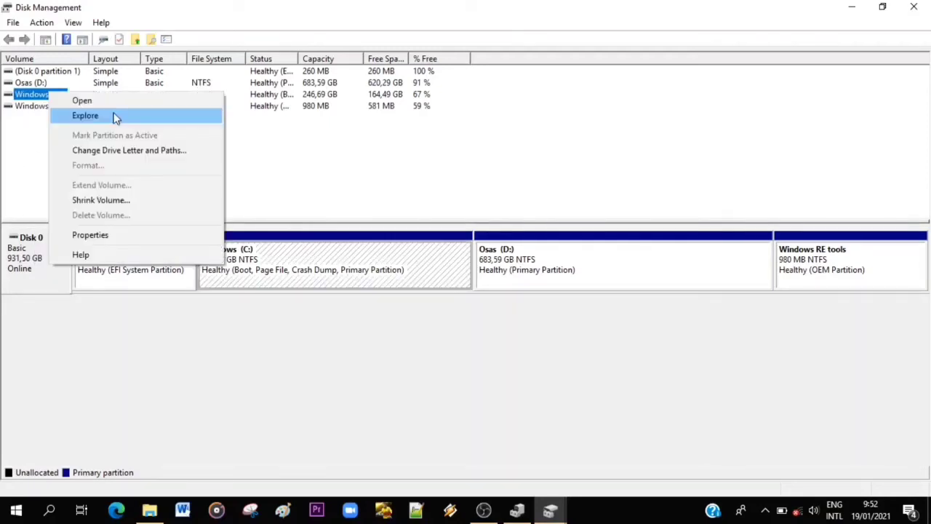
pyautogui.click(109, 200)
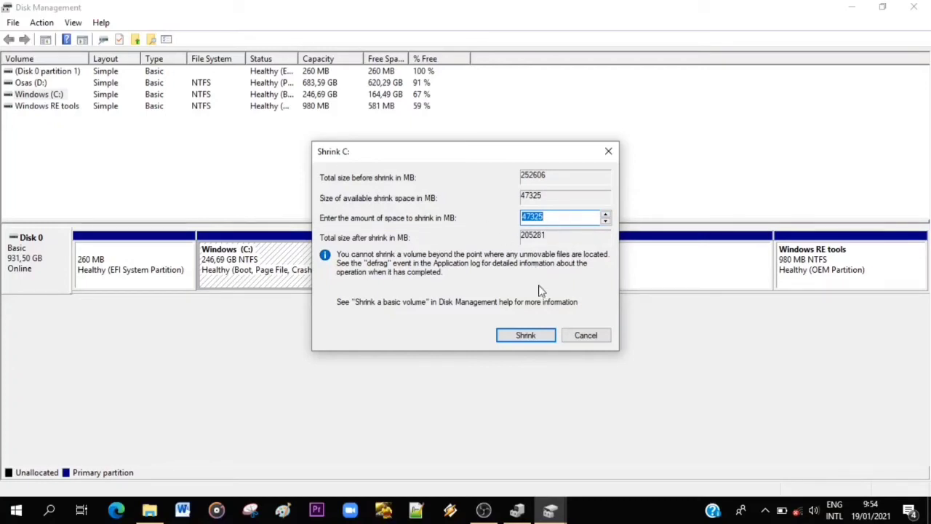
pyautogui.click(529, 336)
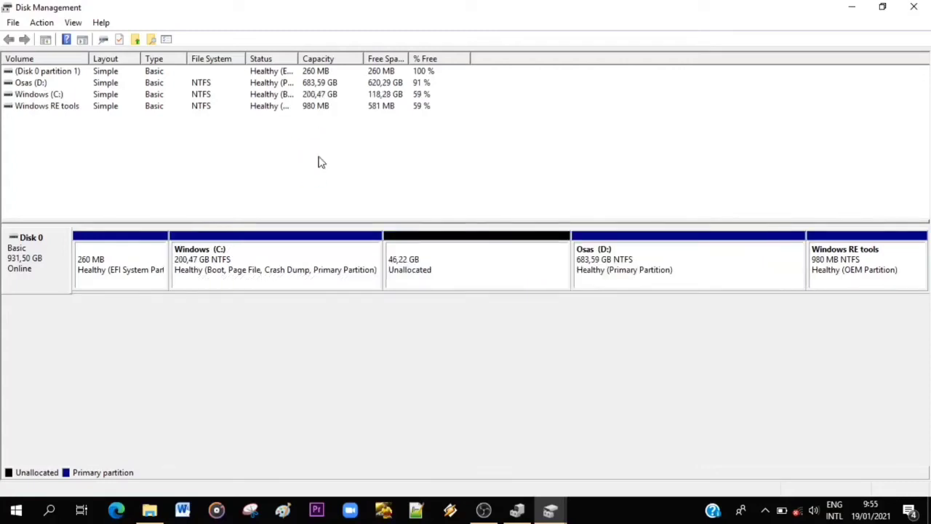
# Create a 47324 MB simple volume in the unallocated space of Disk 0 with drive letter R, without formatting it.
pyautogui.click(427, 272)
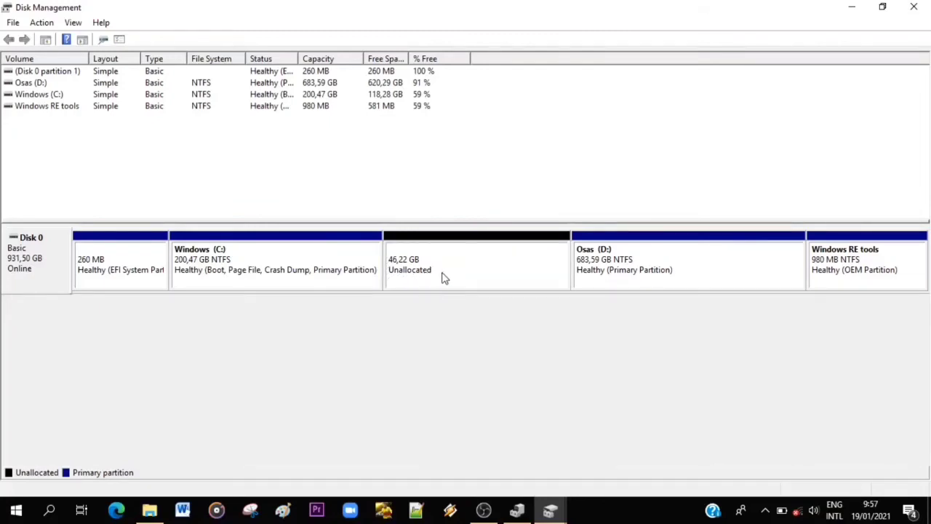
pyautogui.rightClick(441, 280)
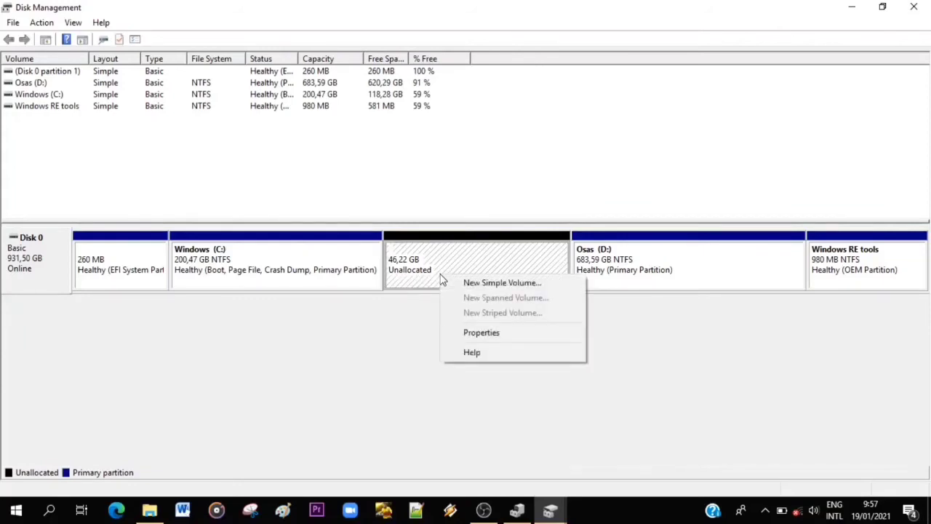
pyautogui.click(483, 283)
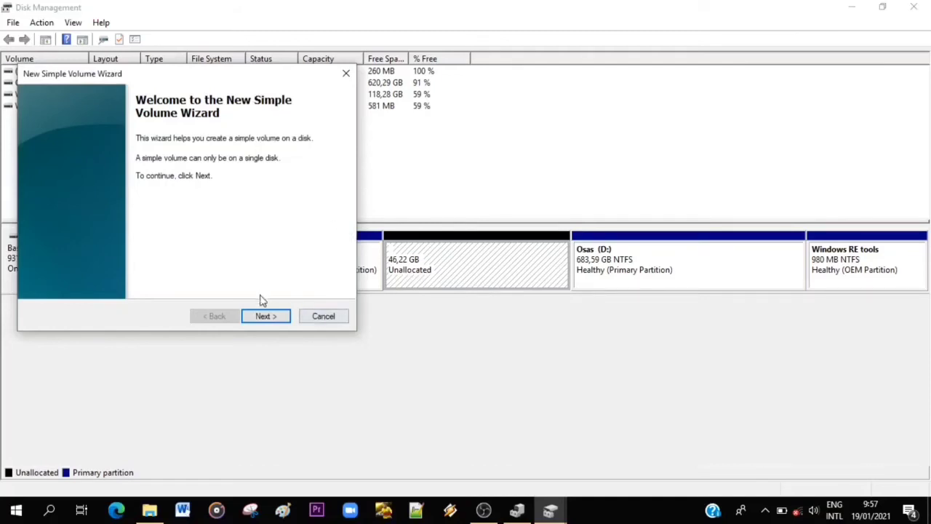
pyautogui.click(266, 317)
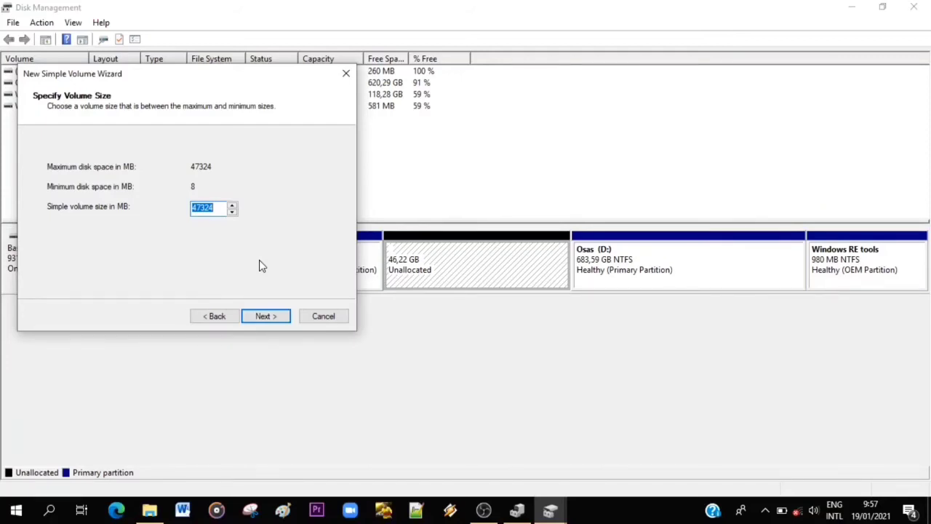
pyautogui.click(272, 315)
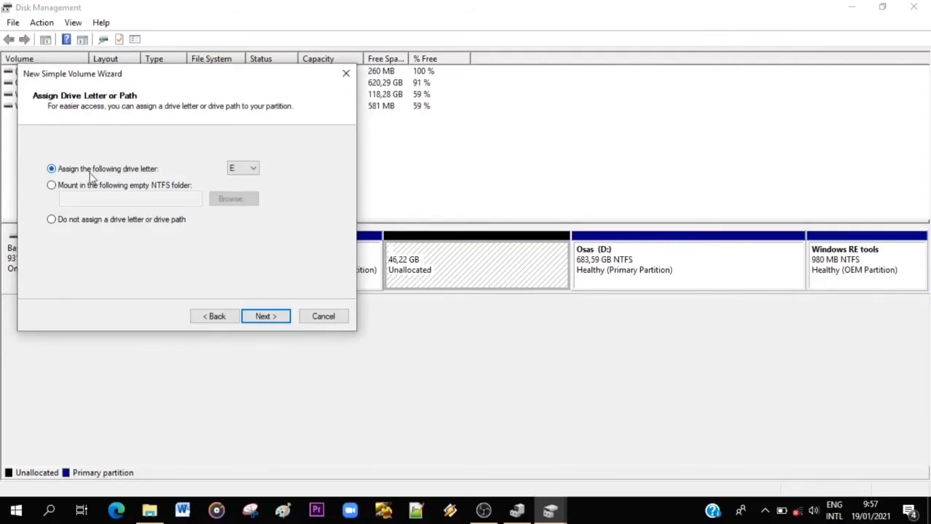
pyautogui.click(254, 169)
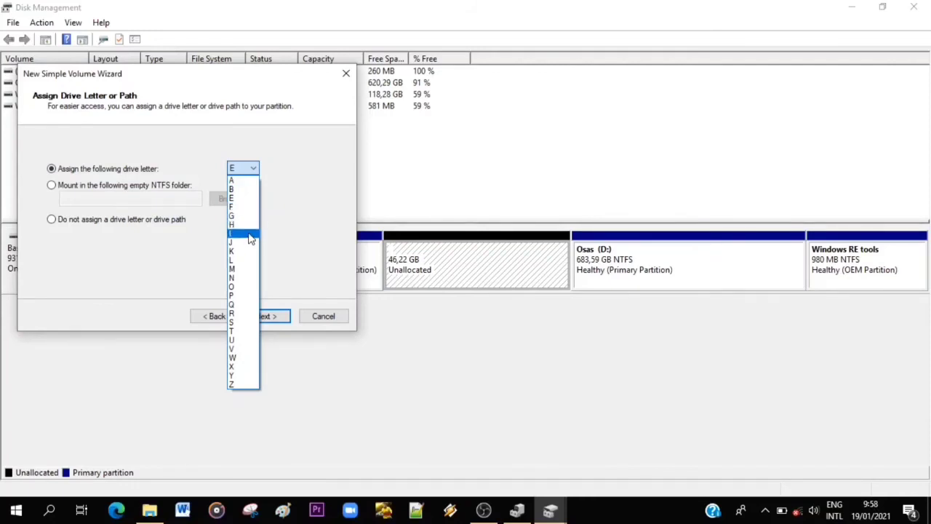
pyautogui.click(239, 313)
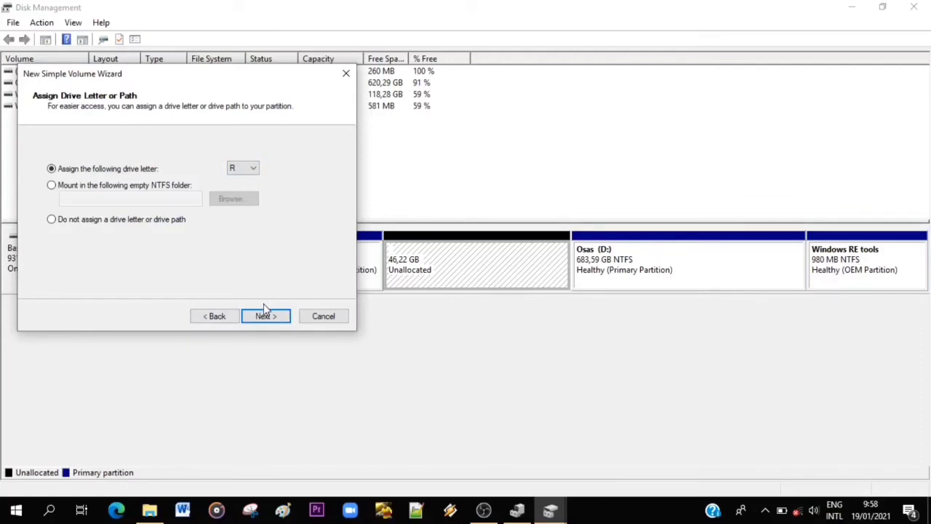
pyautogui.click(266, 320)
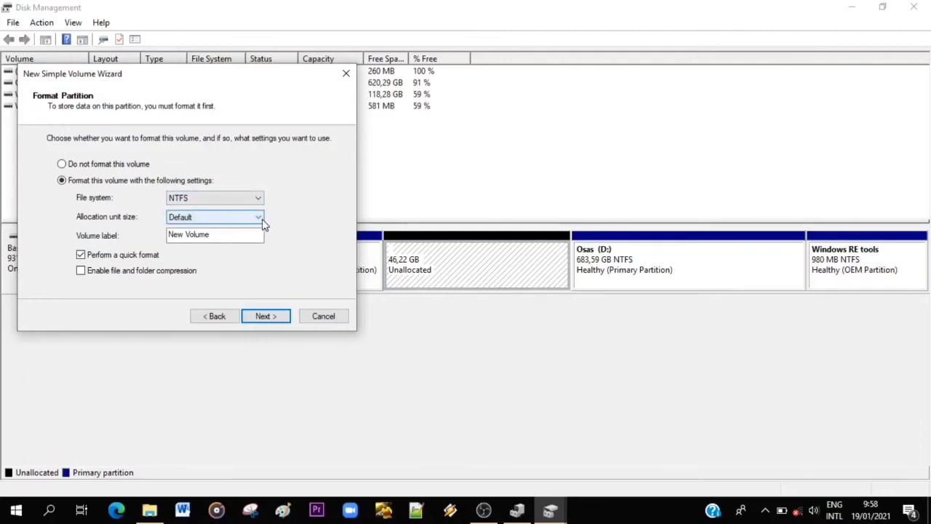
pyautogui.click(63, 164)
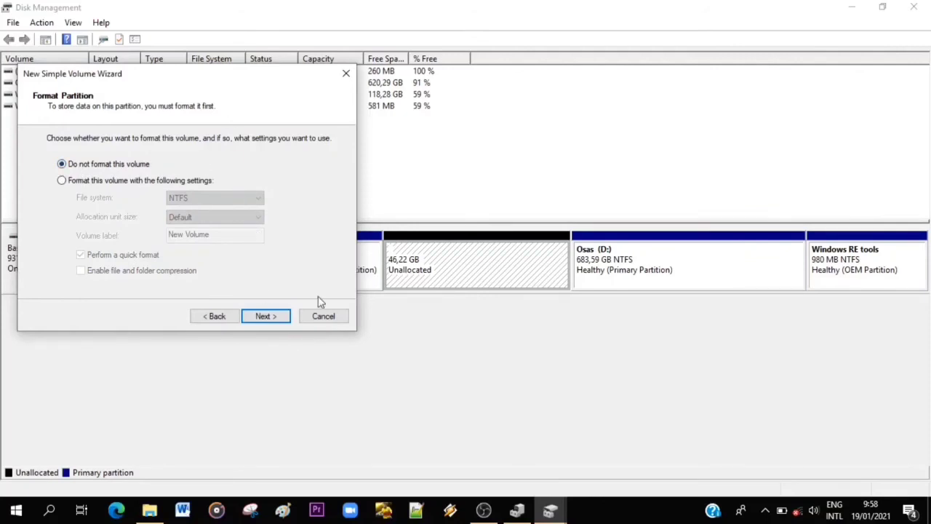
pyautogui.click(266, 317)
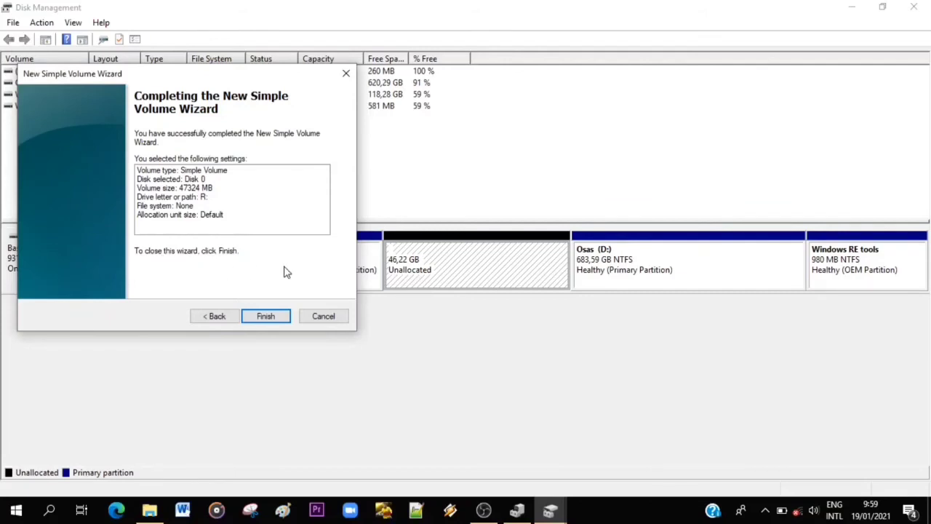
pyautogui.click(275, 316)
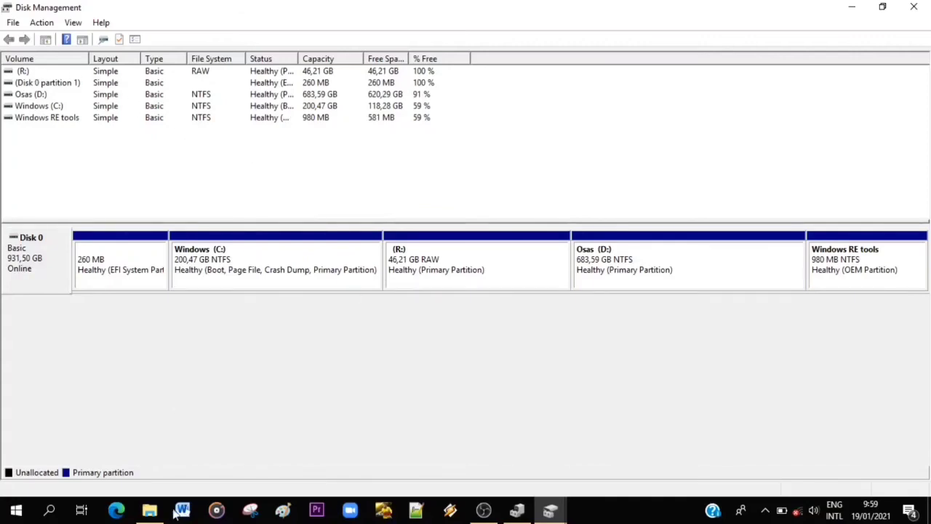
# Switch to This PC in File Explorer and try to open Local Disk (R:), declining to format it.
pyautogui.click(150, 512)
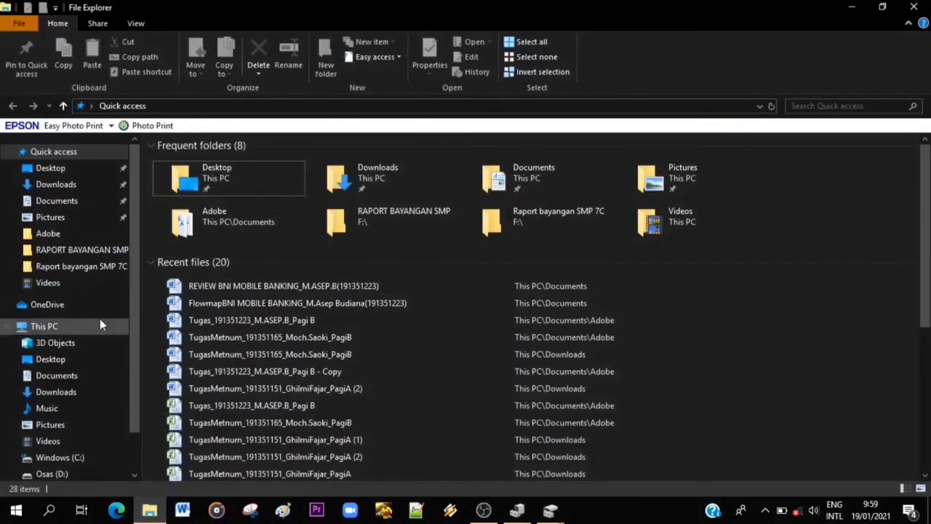
pyautogui.click(42, 326)
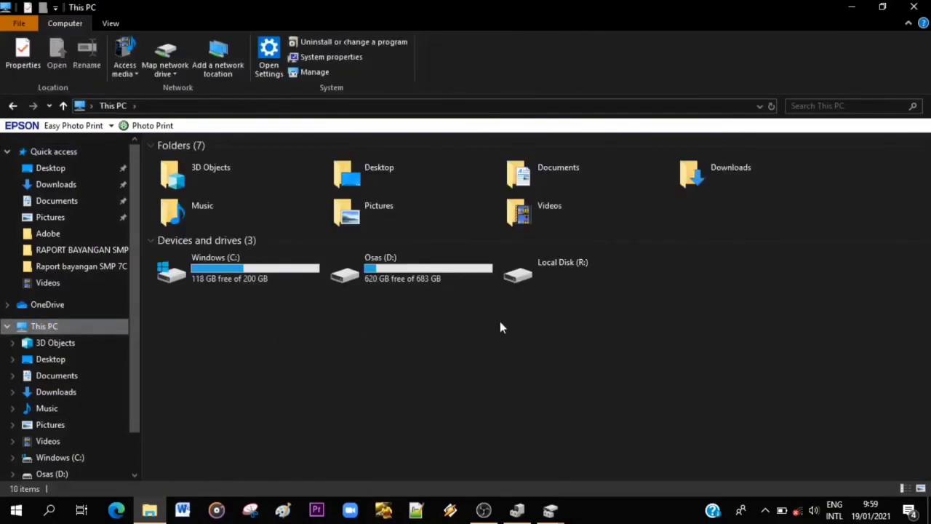
pyautogui.doubleClick(571, 270)
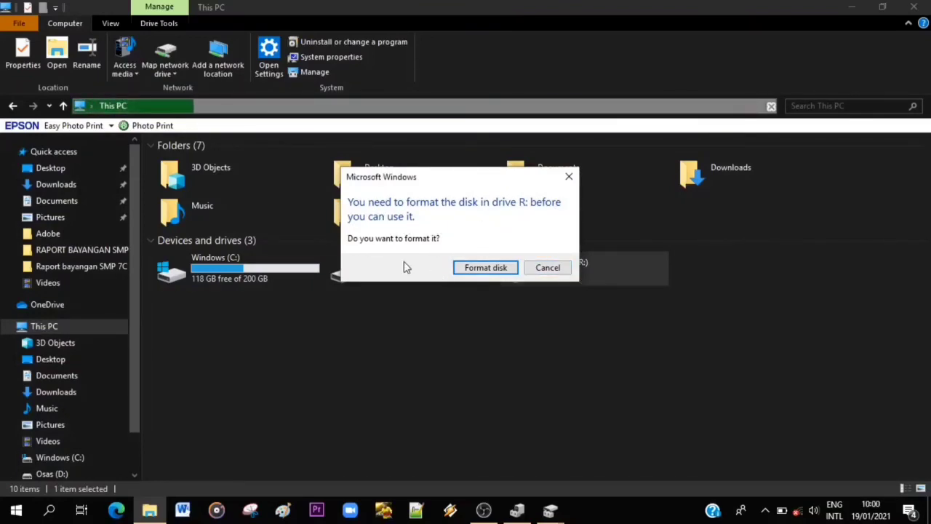
pyautogui.click(548, 269)
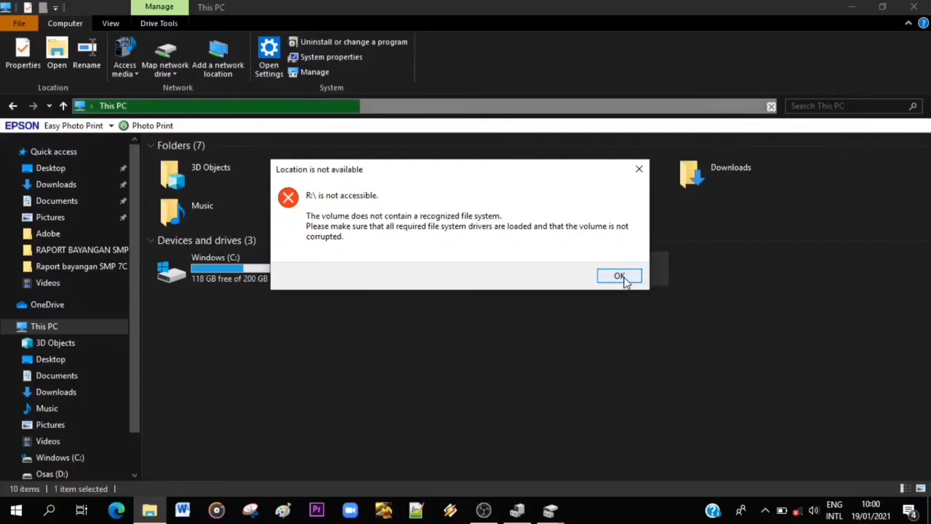
pyautogui.click(624, 278)
pyautogui.click(584, 357)
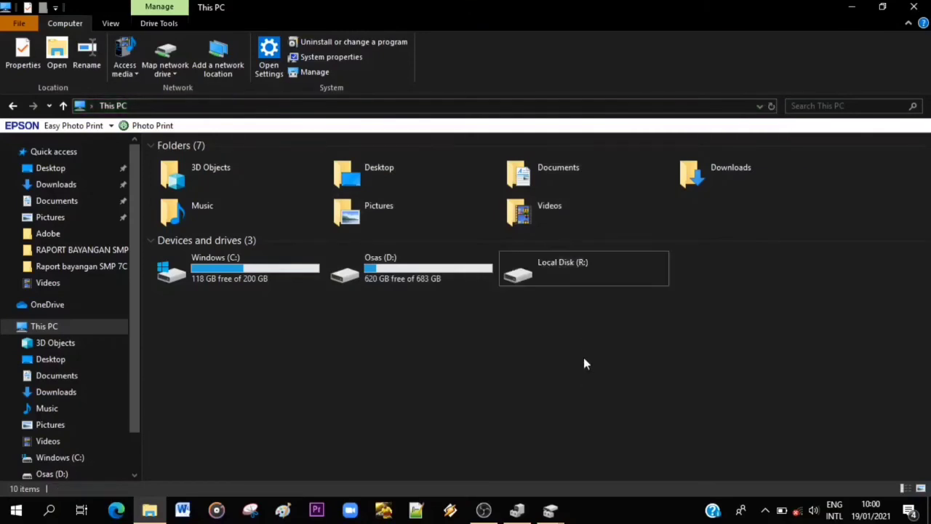
# Quick-format Local Disk (R:) as NTFS with 4096-byte allocation units and the volume label baru.
pyautogui.doubleClick(567, 277)
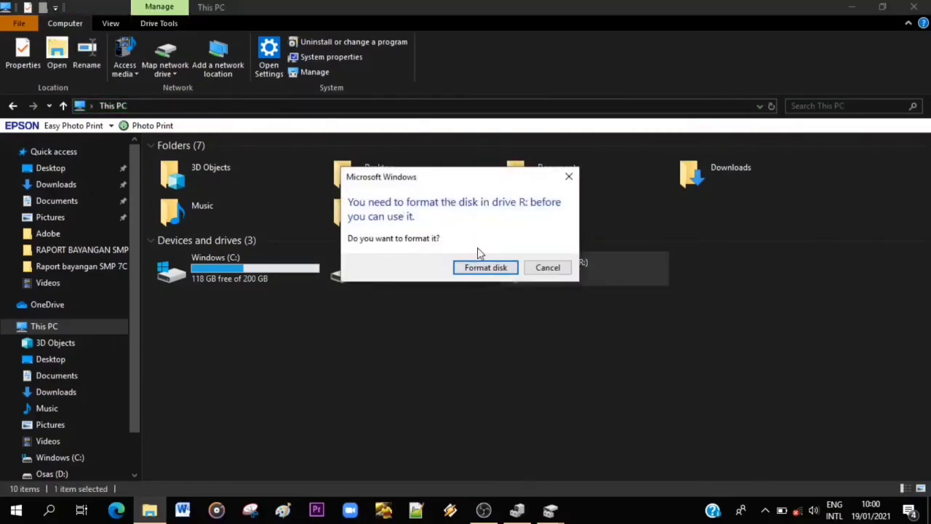
pyautogui.click(485, 268)
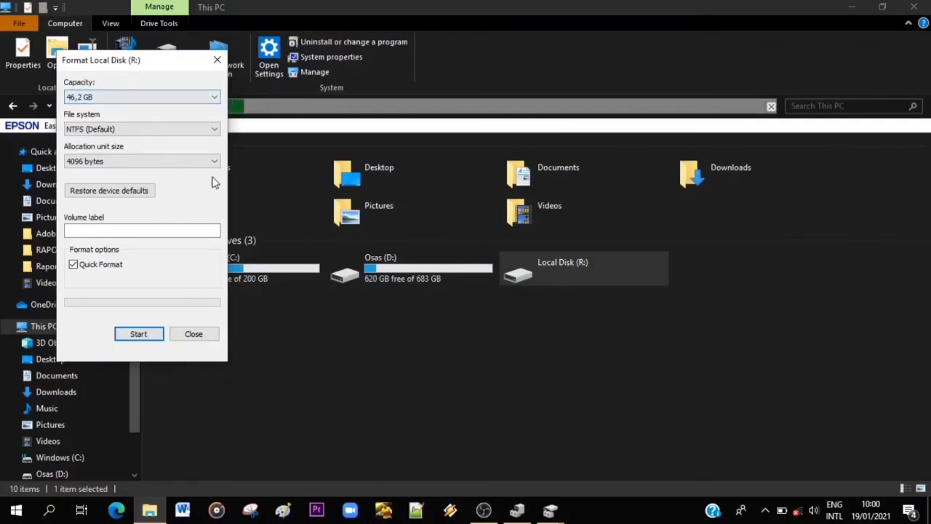
pyautogui.click(190, 229)
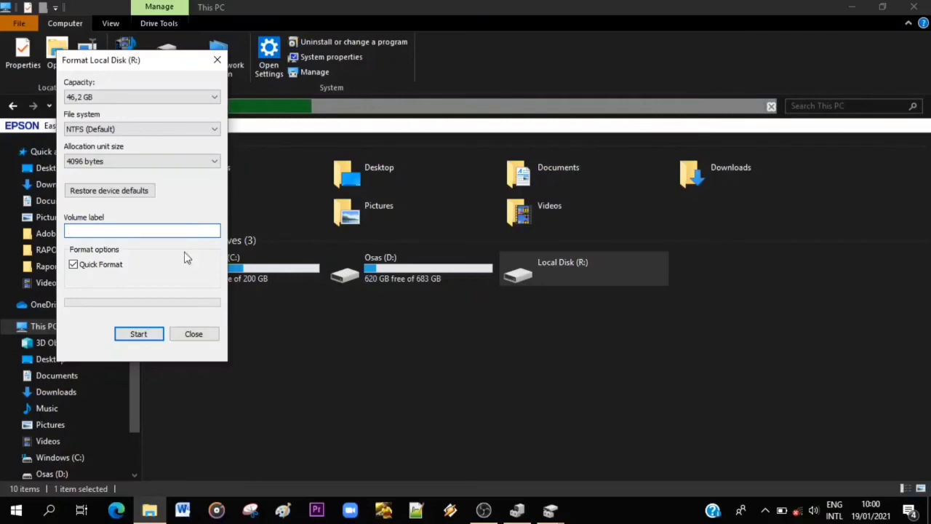
pyautogui.write('ba')
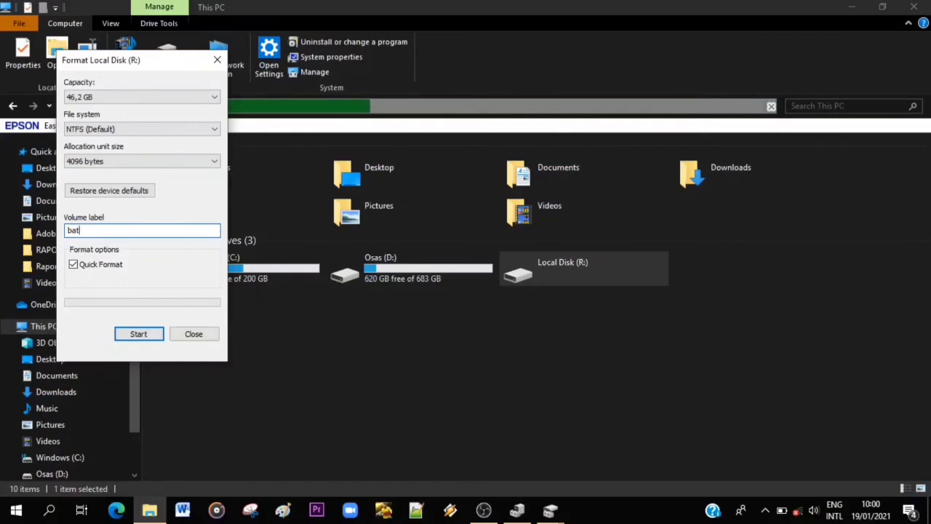
pyautogui.write('ru')
pyautogui.click(149, 335)
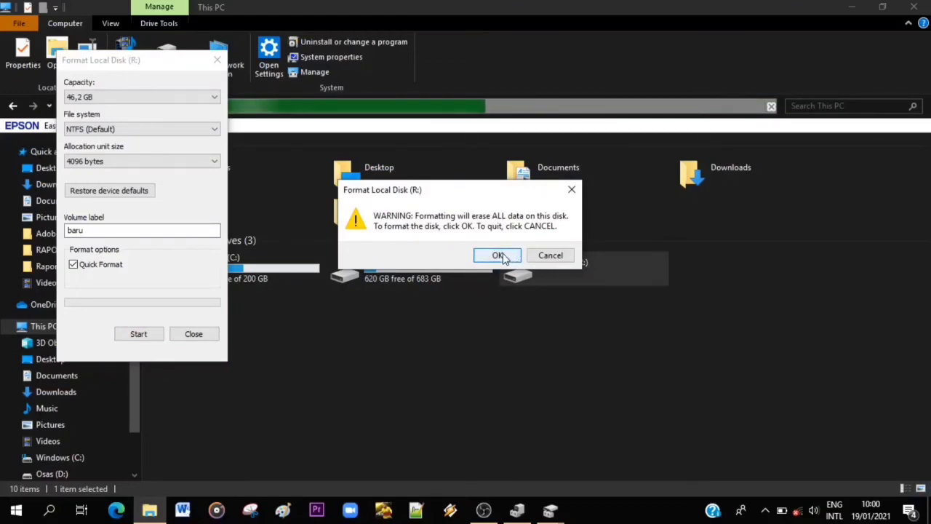
pyautogui.click(499, 254)
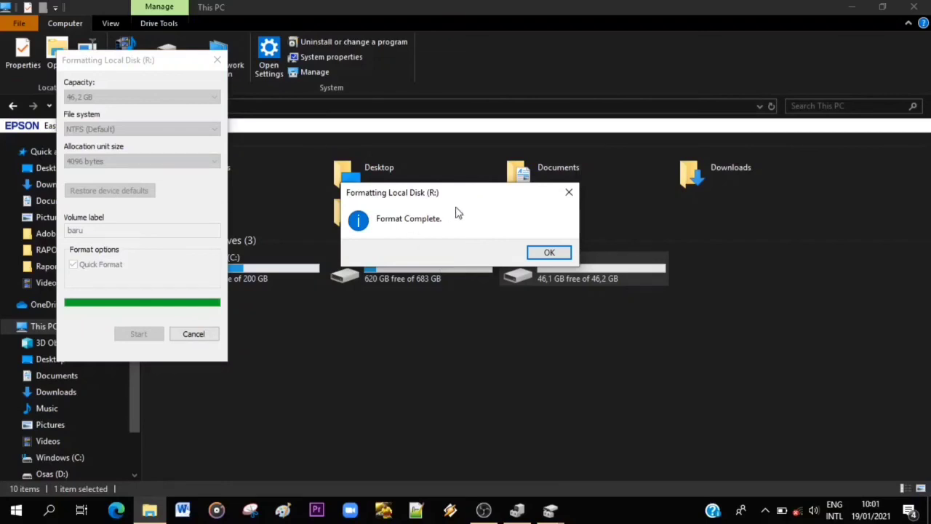
pyautogui.click(561, 251)
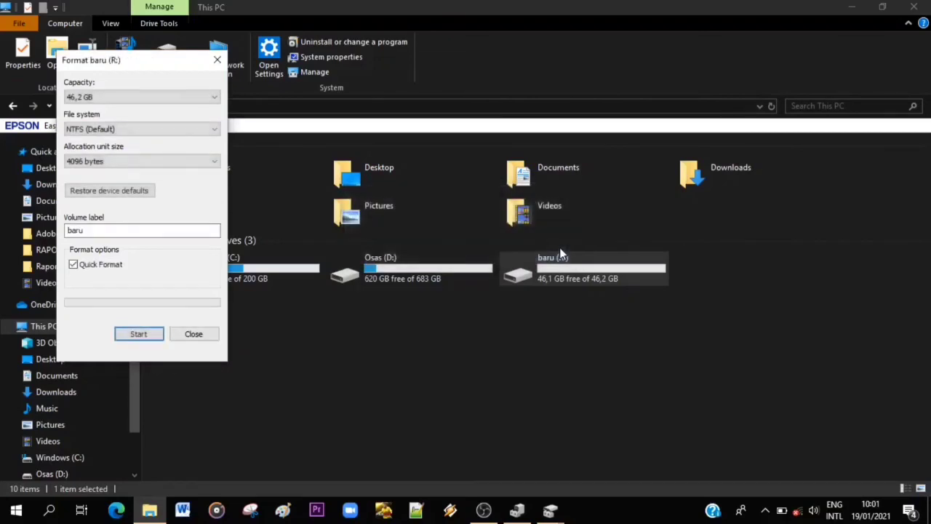
pyautogui.click(192, 336)
pyautogui.click(640, 310)
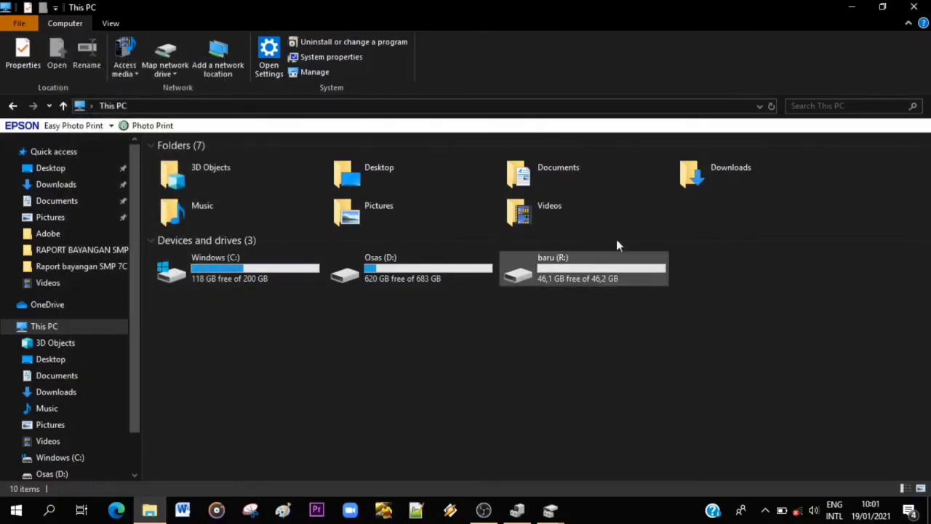
# Open the baru (R:) drive to check its contents, return to This PC, and open the drive again.
pyautogui.doubleClick(582, 276)
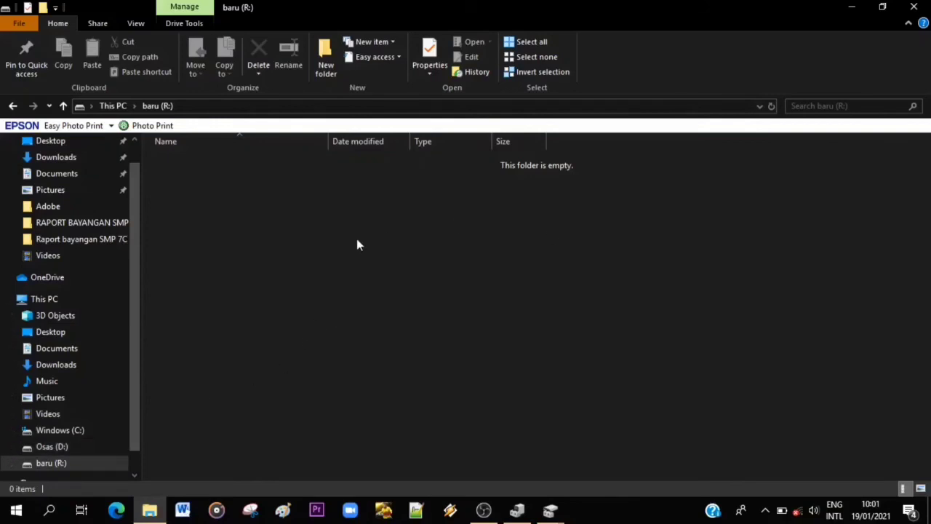
pyautogui.moveTo(133, 285); pyautogui.dragTo(124, 388)
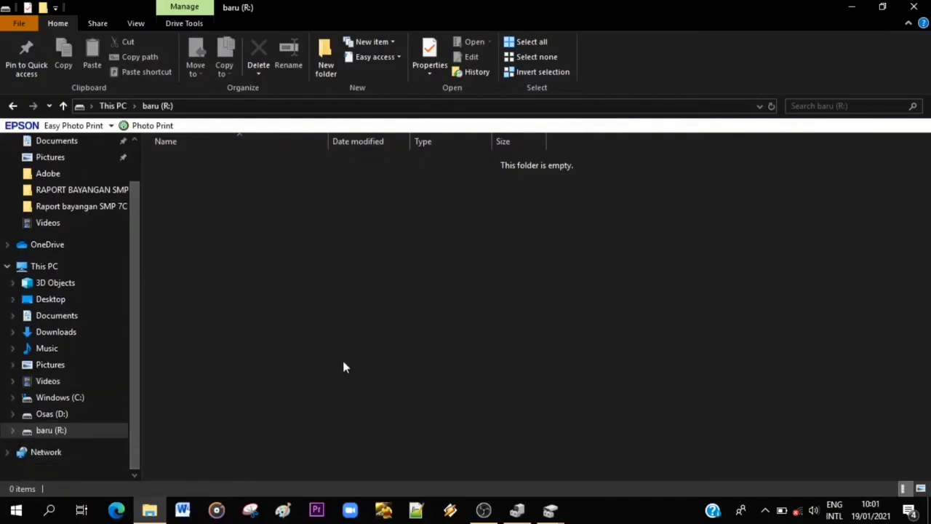
pyautogui.click(64, 416)
pyautogui.click(62, 268)
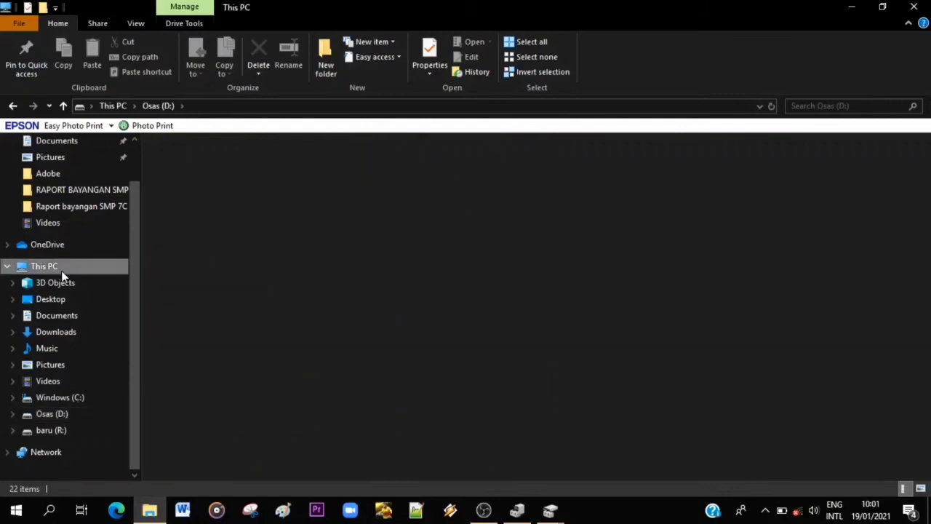
pyautogui.click(577, 329)
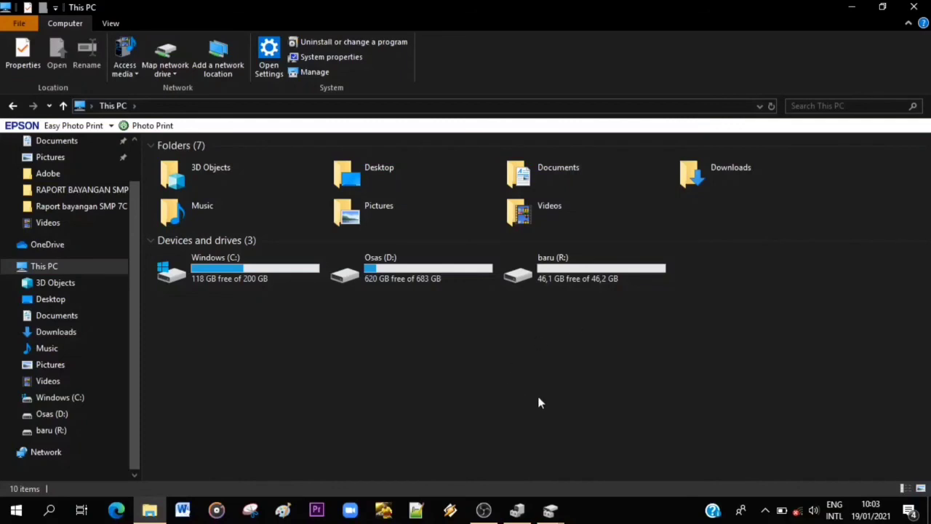
pyautogui.doubleClick(615, 274)
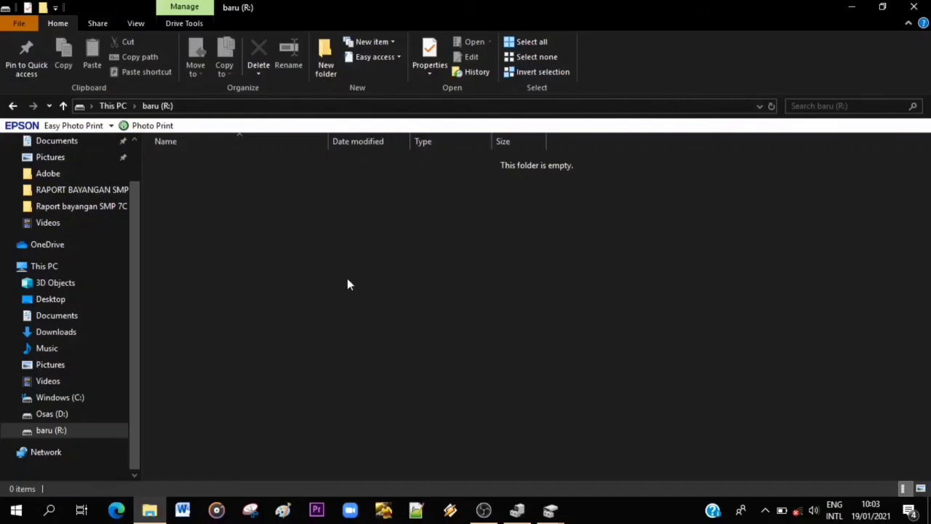
# Open Computer Management for This PC and display Disk Management.
pyautogui.rightClick(39, 269)
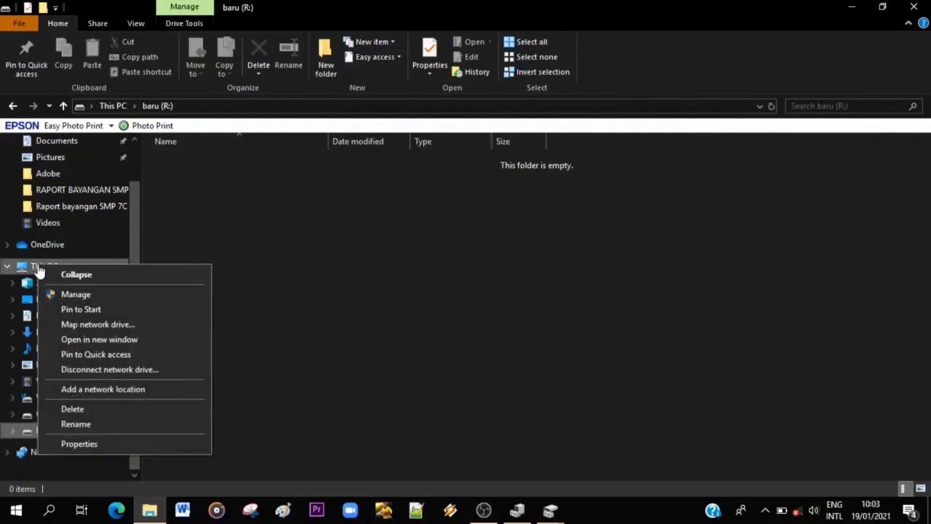
pyautogui.click(89, 296)
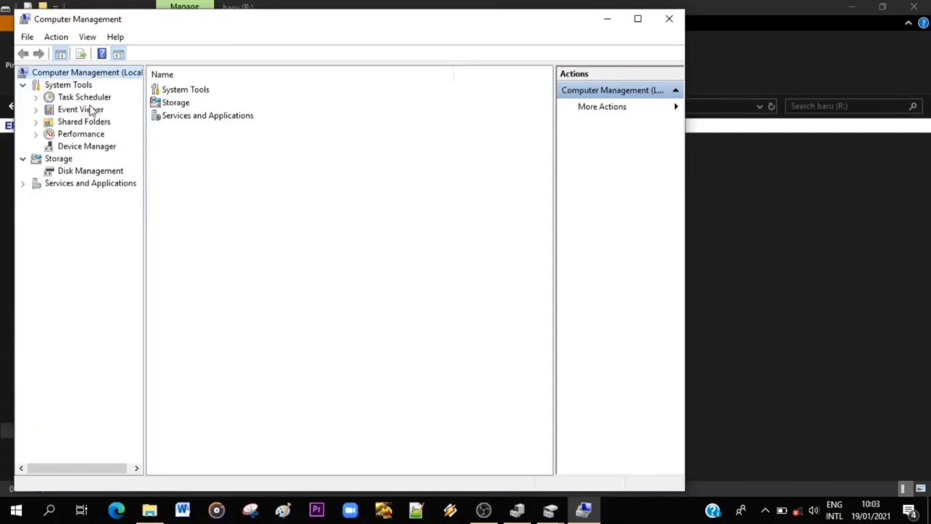
pyautogui.click(92, 172)
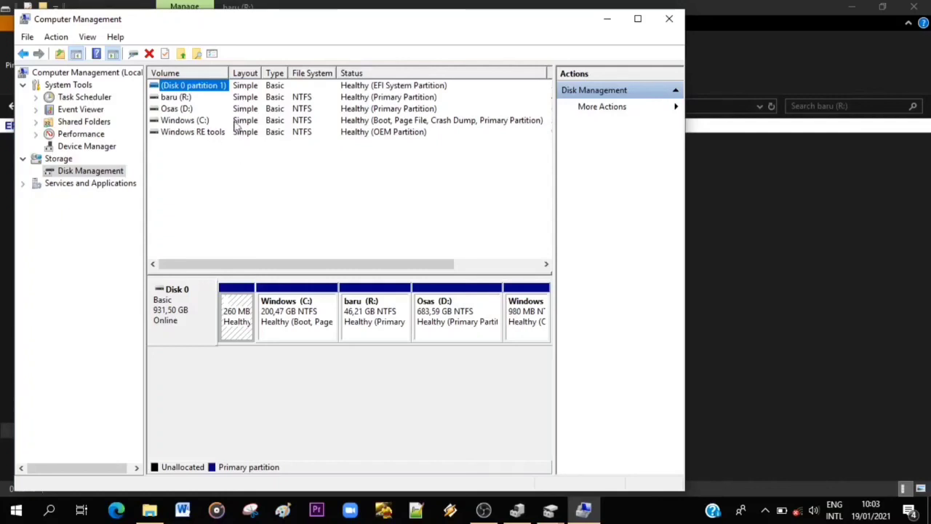
# Examine the available operations for the baru (R:) volume, including Delete Volume, without choosing any.
pyautogui.click(183, 99)
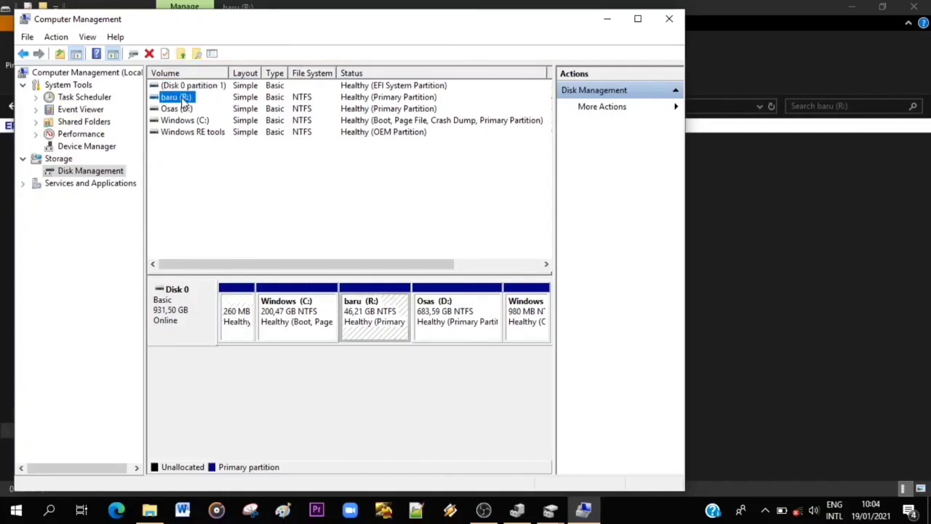
pyautogui.rightClick(185, 102)
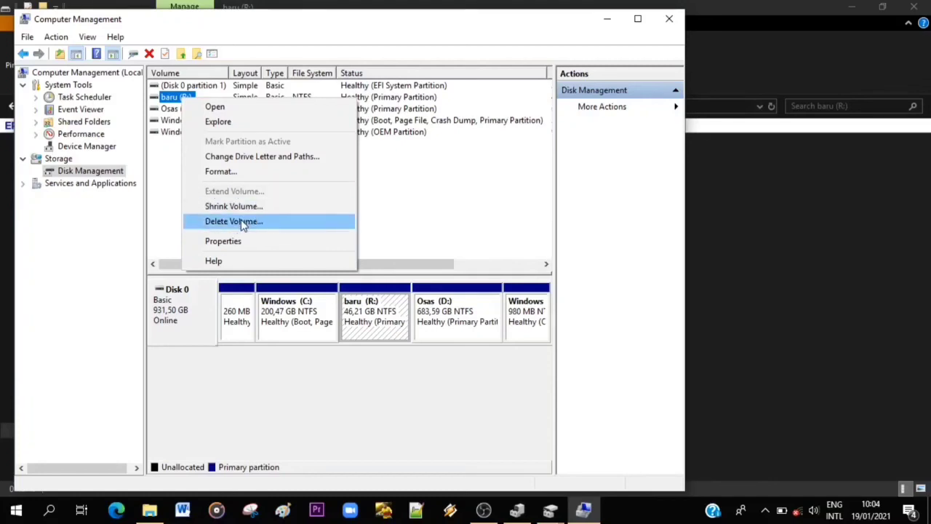
pyautogui.click(430, 219)
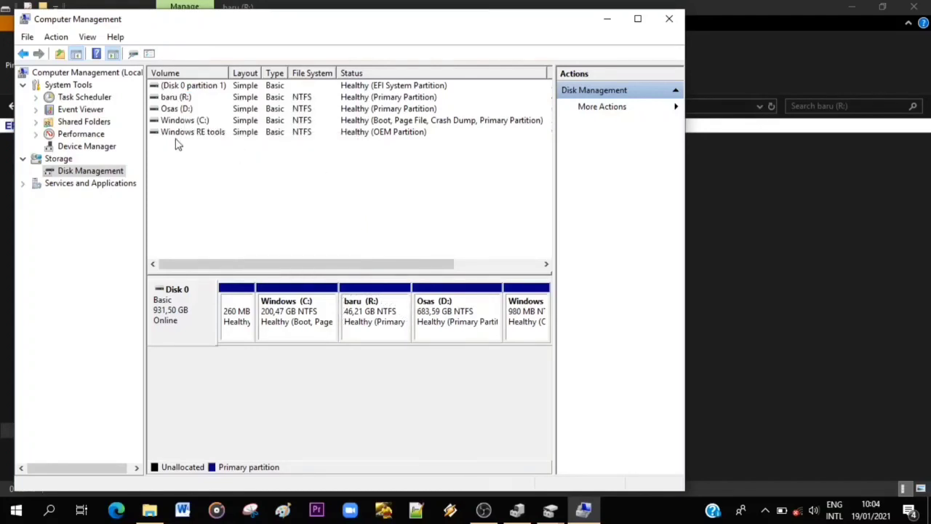
# Delete the baru (R:) volume from Disk 0 and accept the erasure of its data.
pyautogui.click(176, 101)
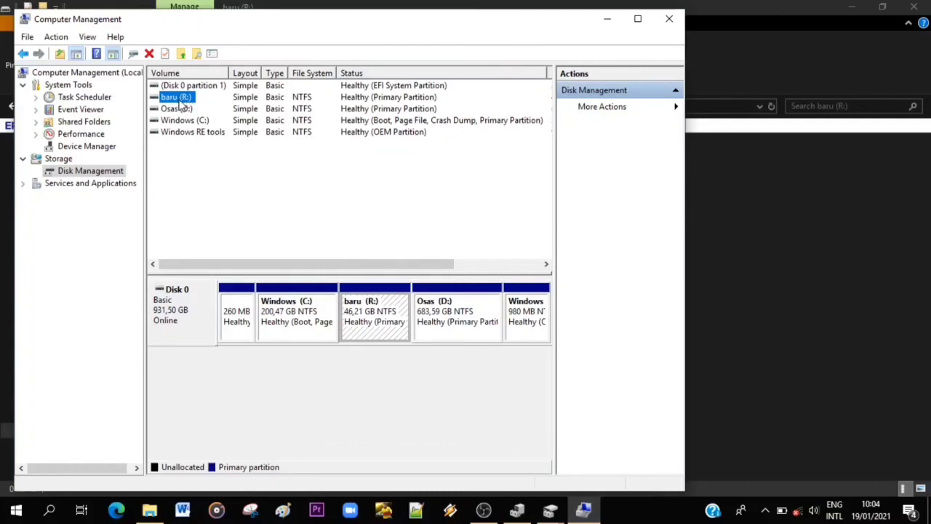
pyautogui.rightClick(180, 101)
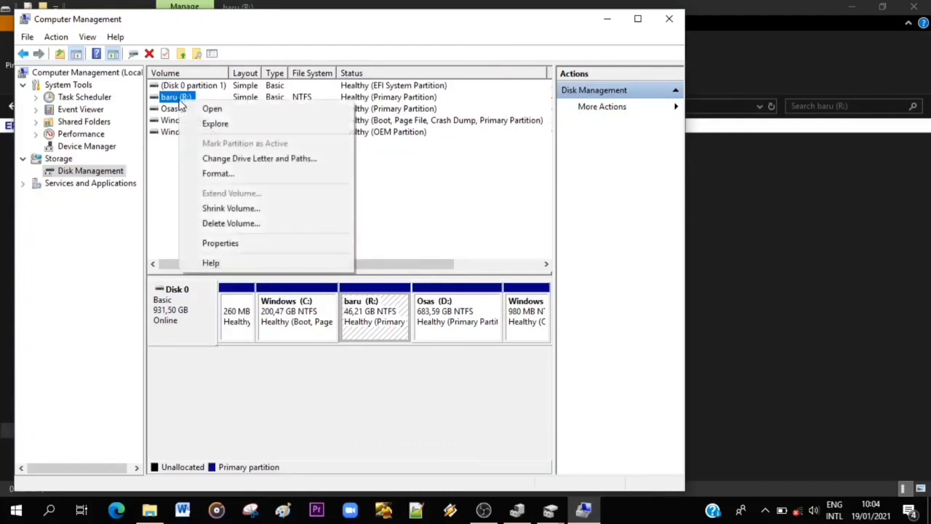
pyautogui.click(235, 223)
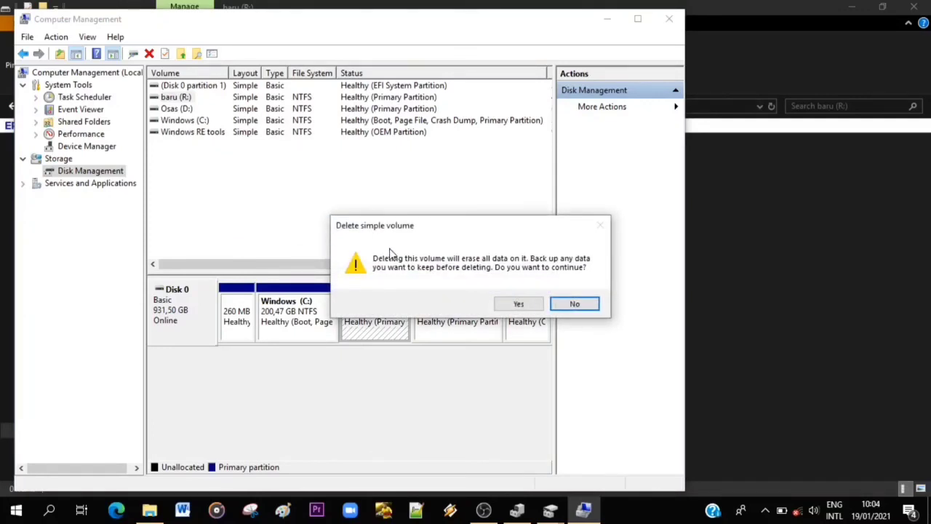
pyautogui.click(519, 305)
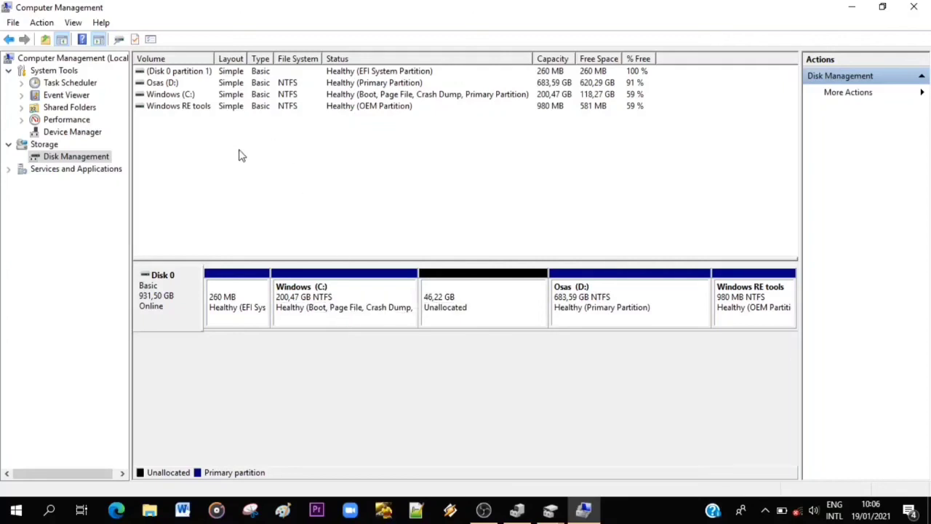
# Extend the Windows (C:) volume by the full 47324 MB of unallocated space on Disk 0 and check the resulting partition.
pyautogui.rightClick(183, 96)
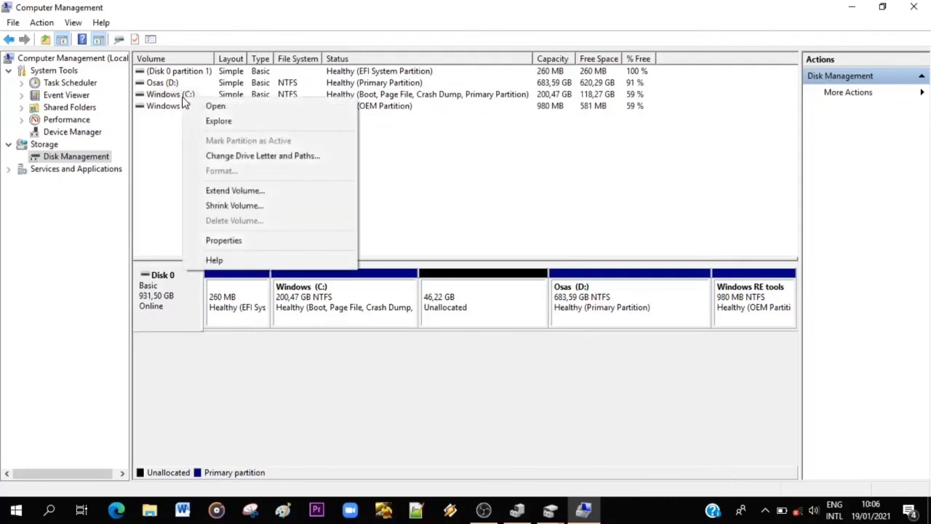
pyautogui.click(235, 192)
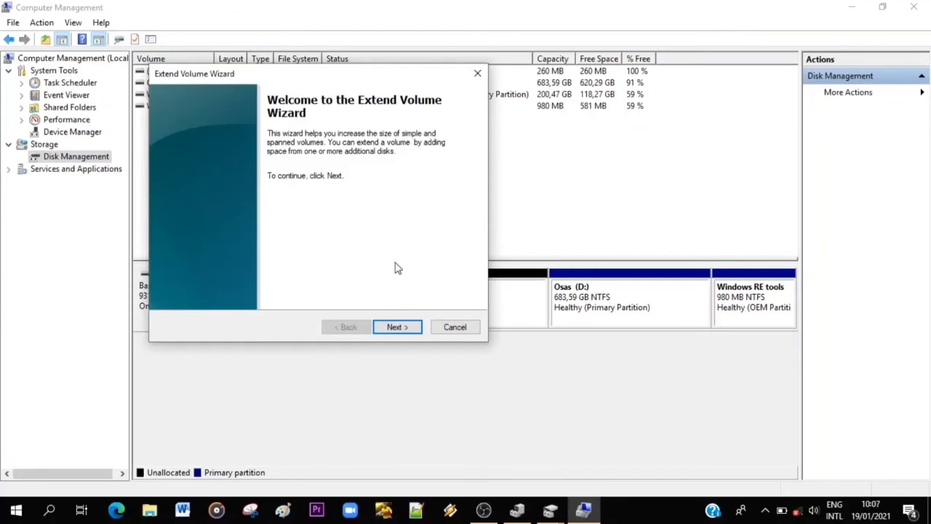
pyautogui.click(397, 327)
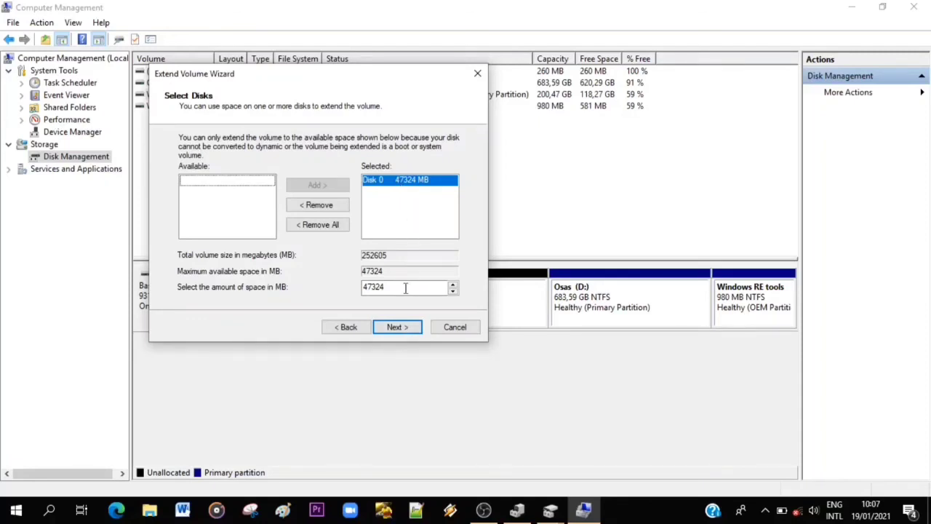
pyautogui.click(412, 327)
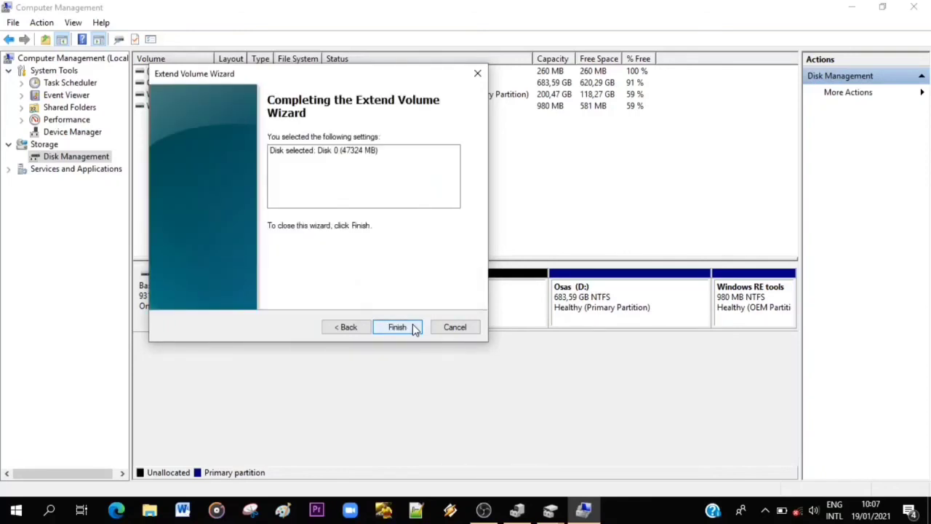
pyautogui.click(413, 327)
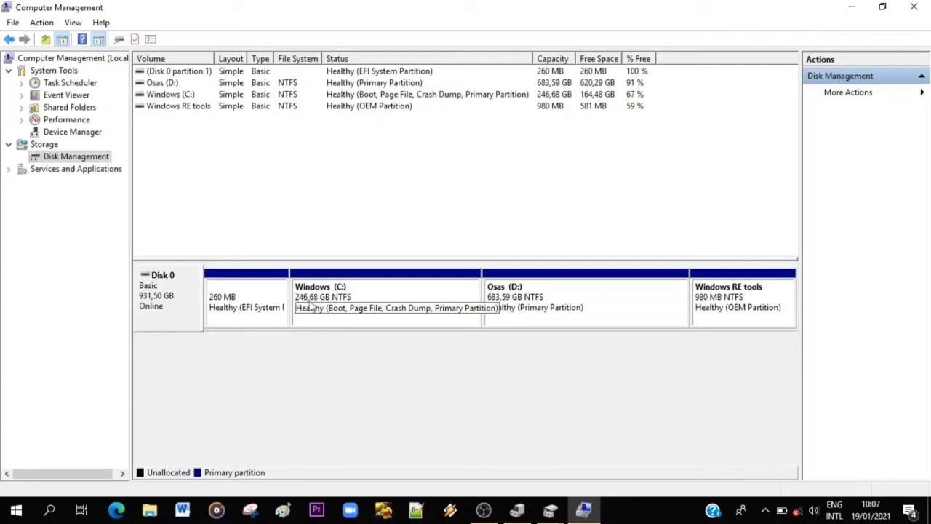
pyautogui.click(335, 298)
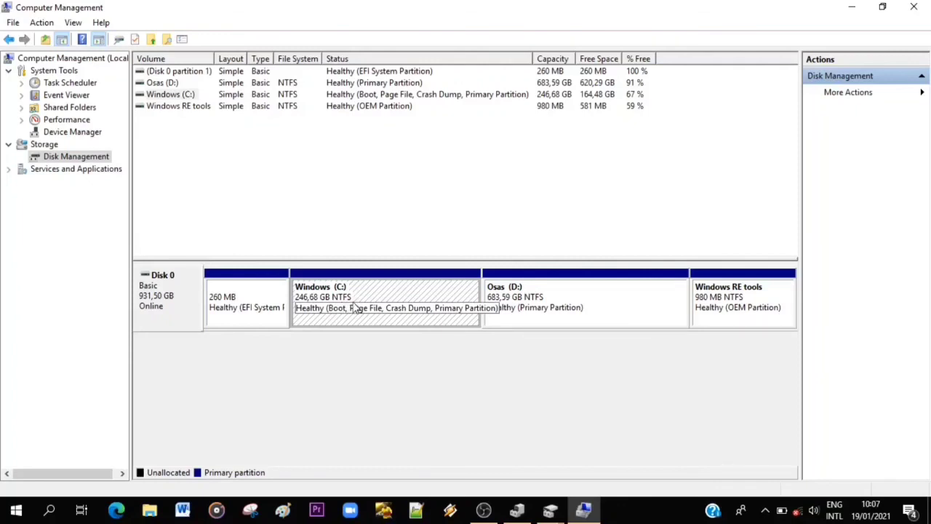
pyautogui.click(317, 171)
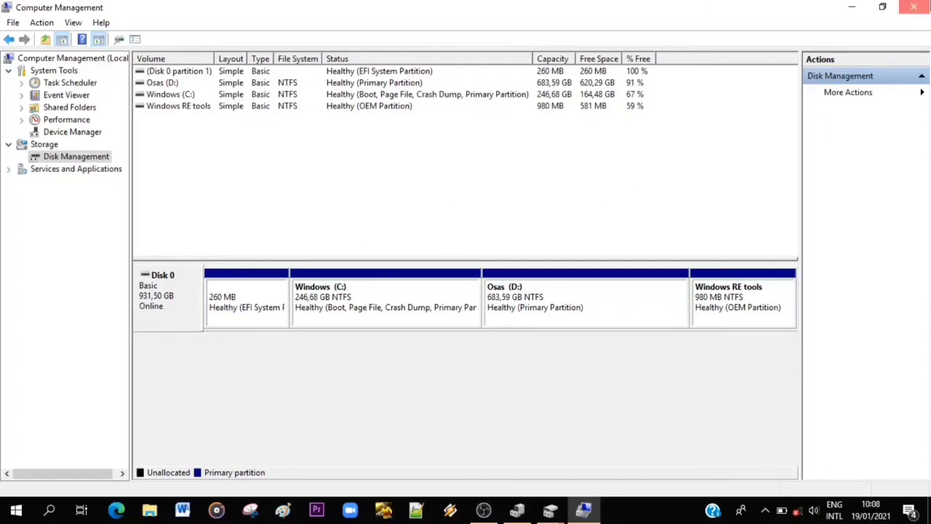
# Close Computer Management and minimize Disk Management to switch to OBS Studio.
pyautogui.click(914, 6)
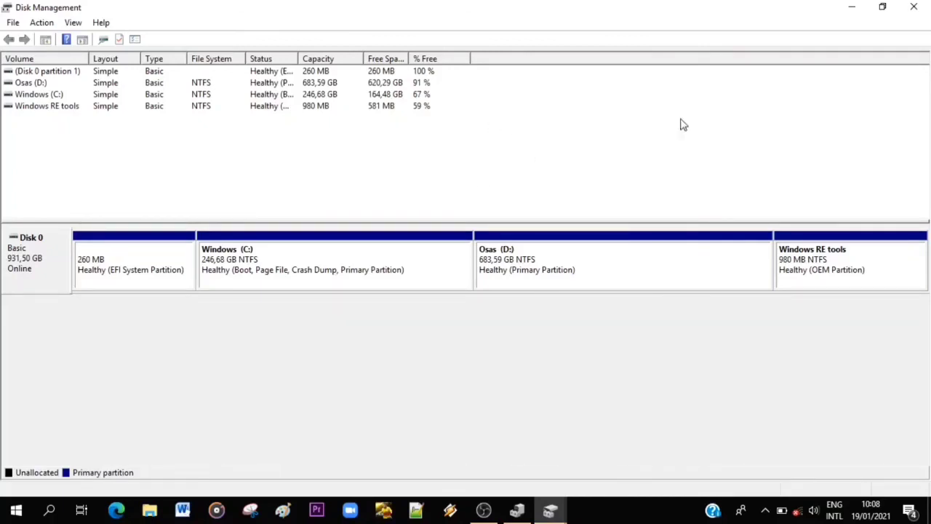
pyautogui.click(856, 8)
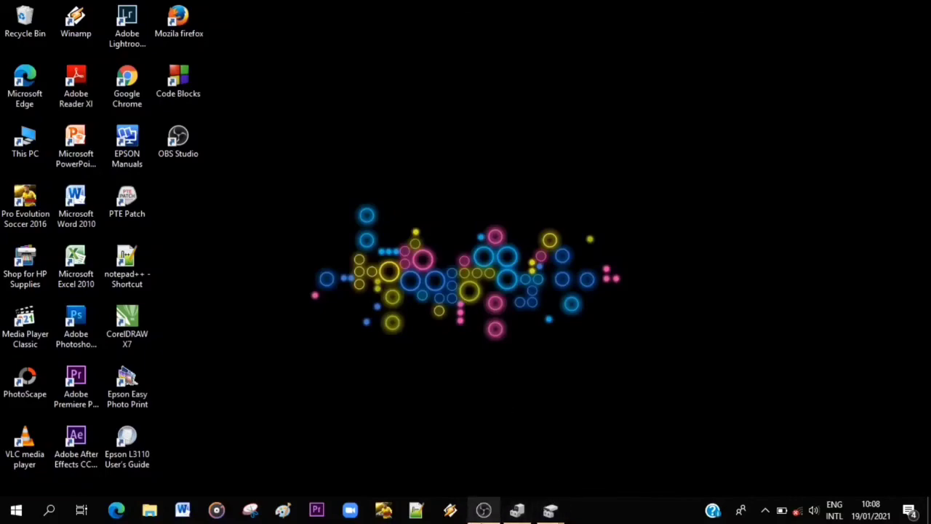
pyautogui.click(484, 511)
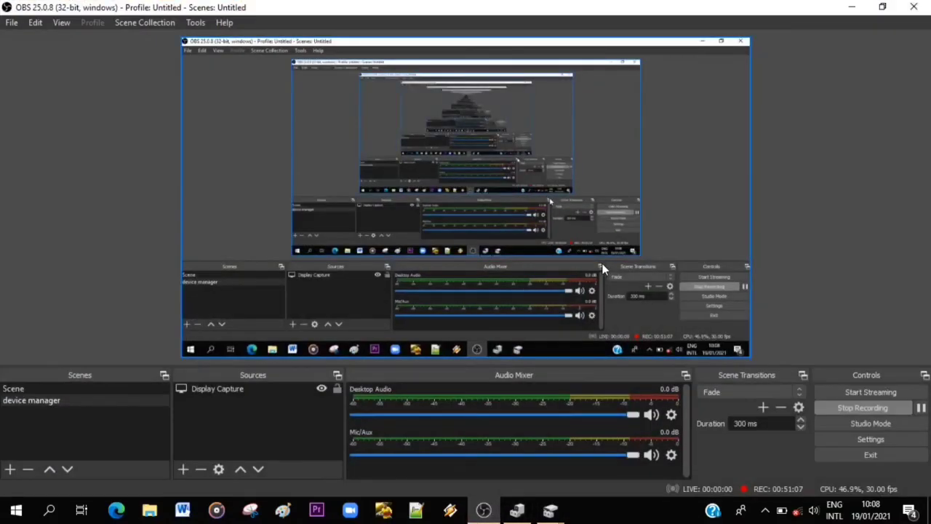